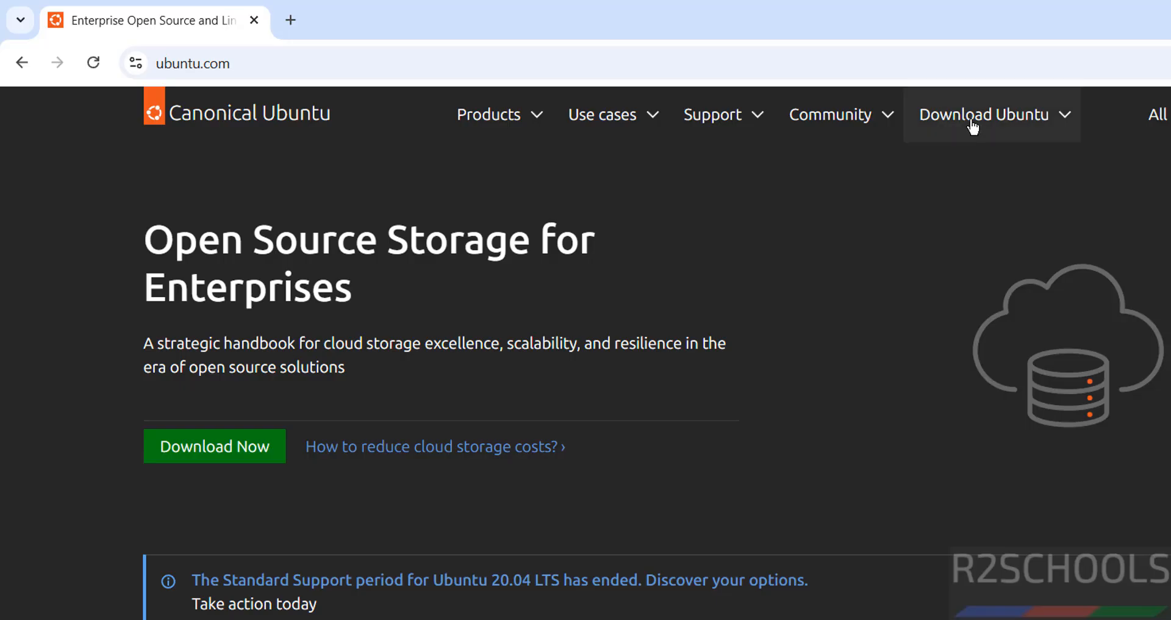
Start downloading the Ubuntu Desktop 24.04.4 LTS image for Intel or AMD 64-bit from the Ubuntu website
left_click(973, 127)
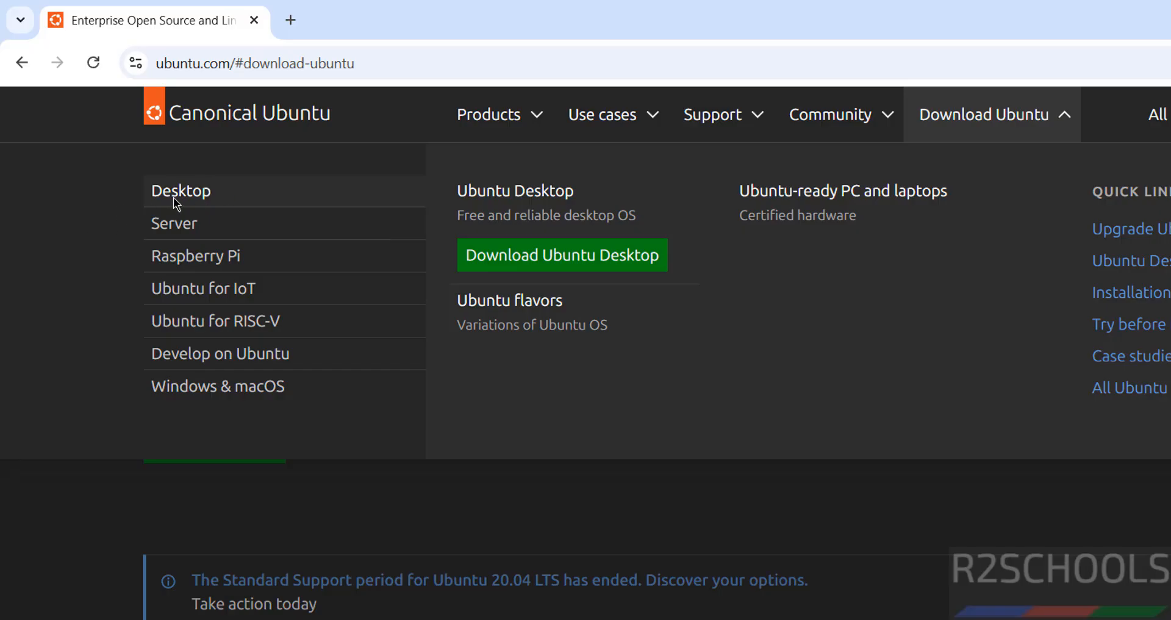
left_click(487, 260)
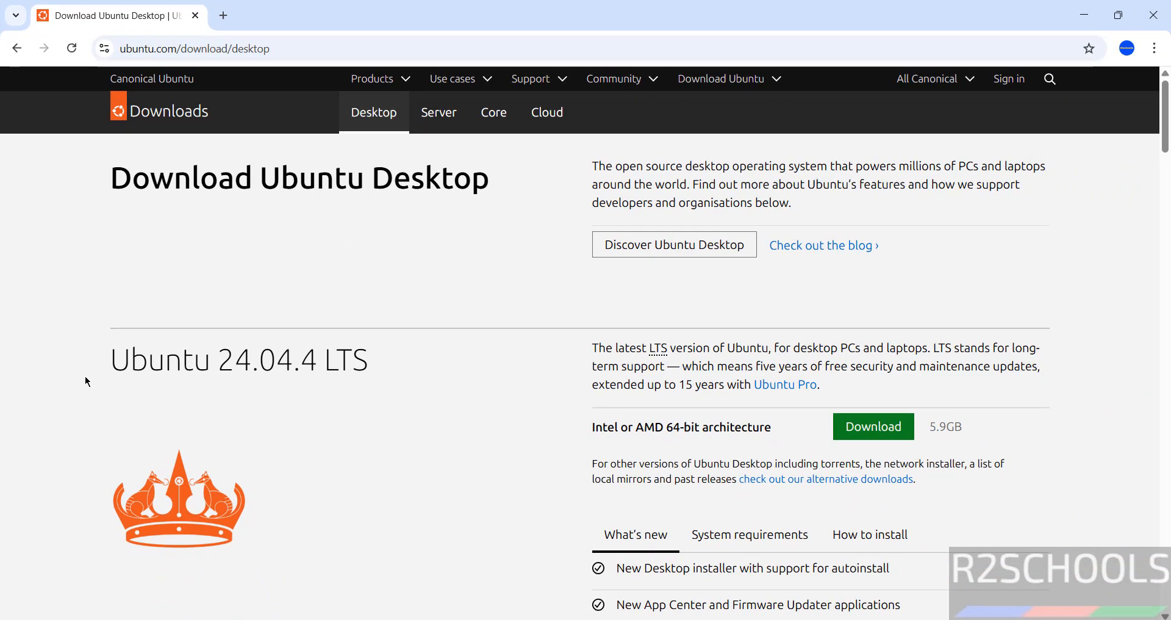
left_click_drag(113, 364, 376, 369)
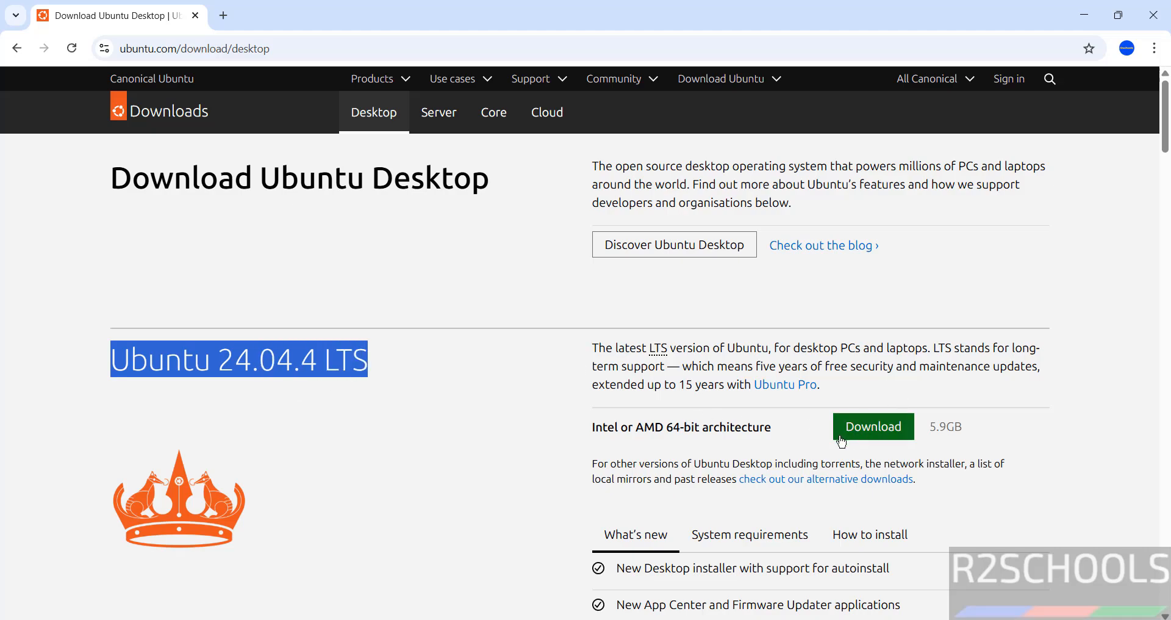
scroll(1120, 176, "down", 2)
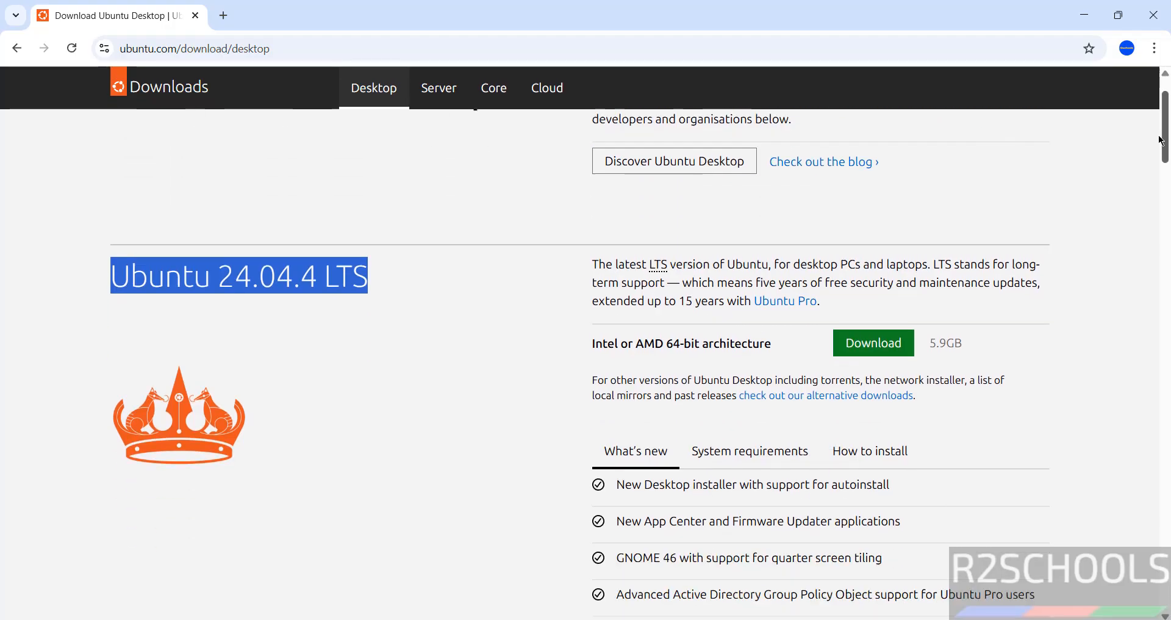
left_click(888, 316)
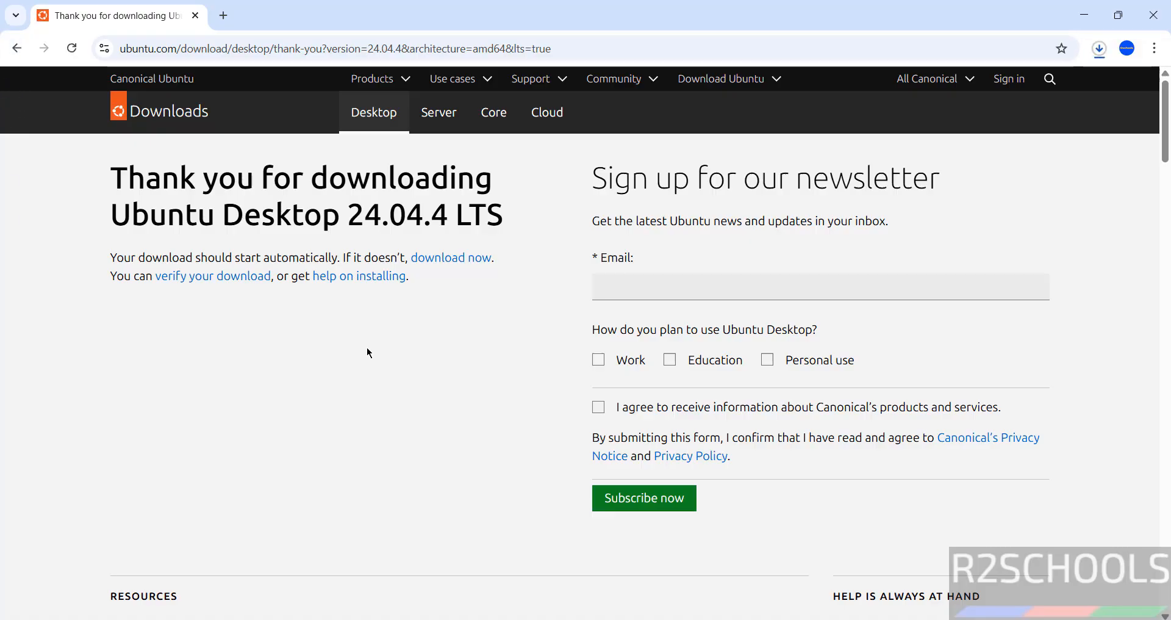
Cancel the running ubuntu-24.04.4-desktop-amd64 (1).iso download and remove its entry from the download history
key("ctrl+j")
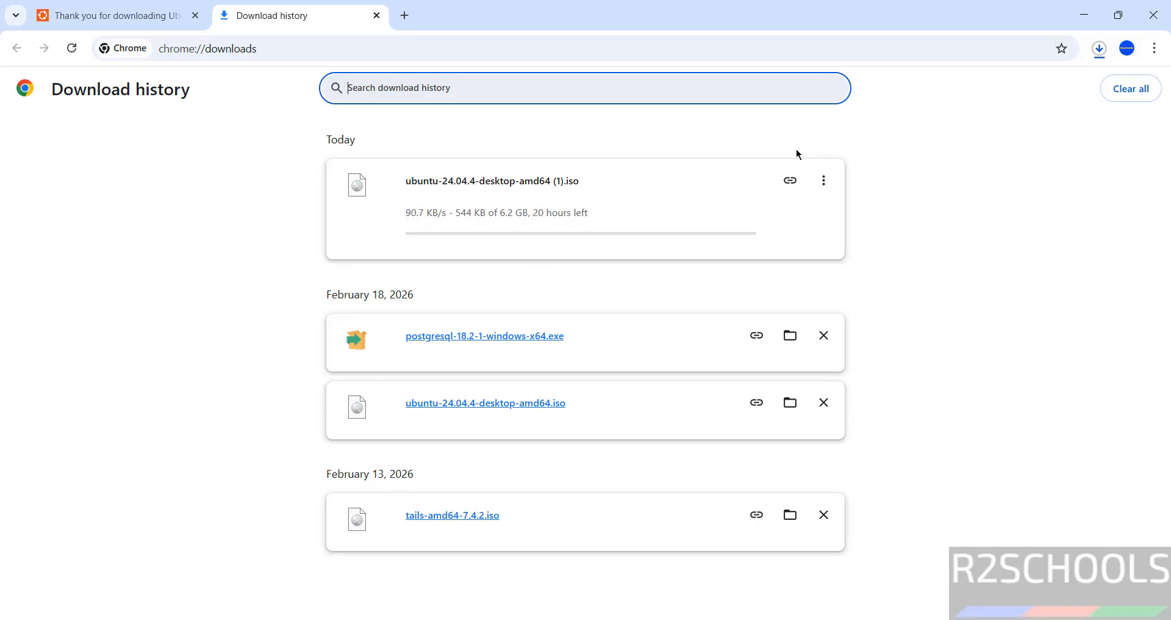
left_click(824, 181)
left_click(796, 211)
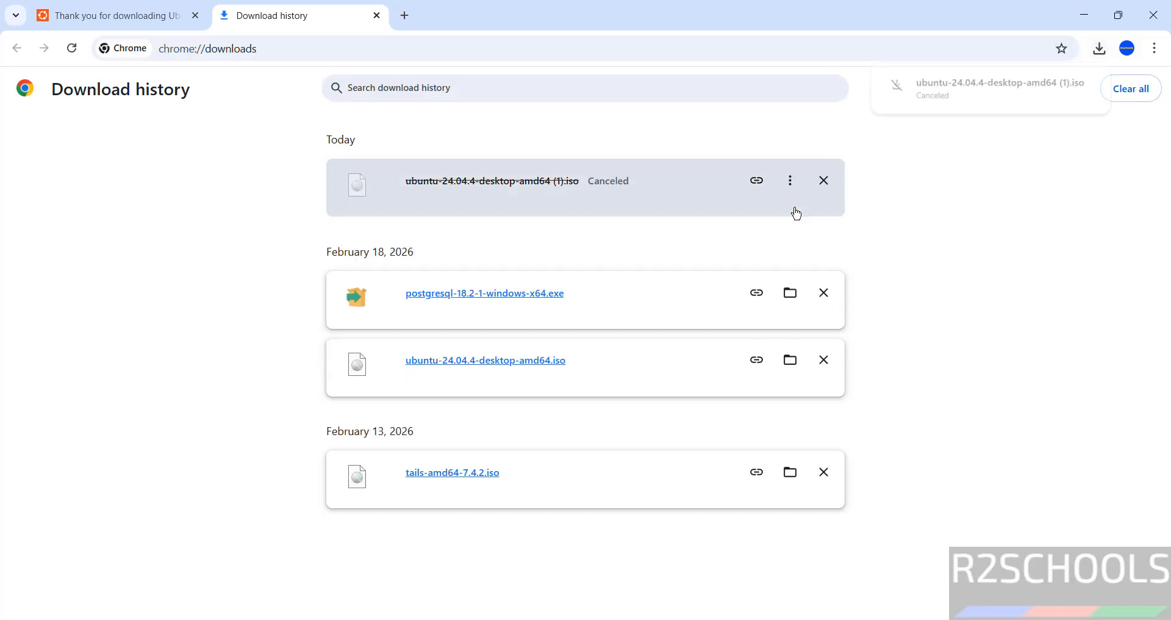
left_click(824, 180)
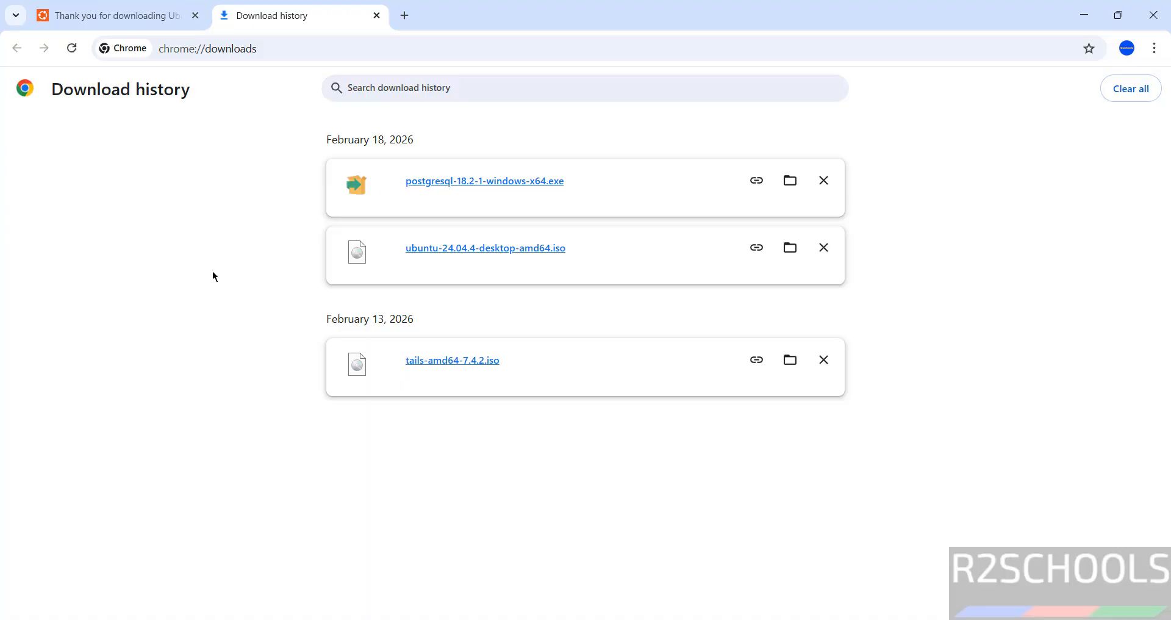
Switch to VMware Workstation Pro and start creating a new virtual machine, continuing to the guest operating system installation options
key("super")
type("vmware")
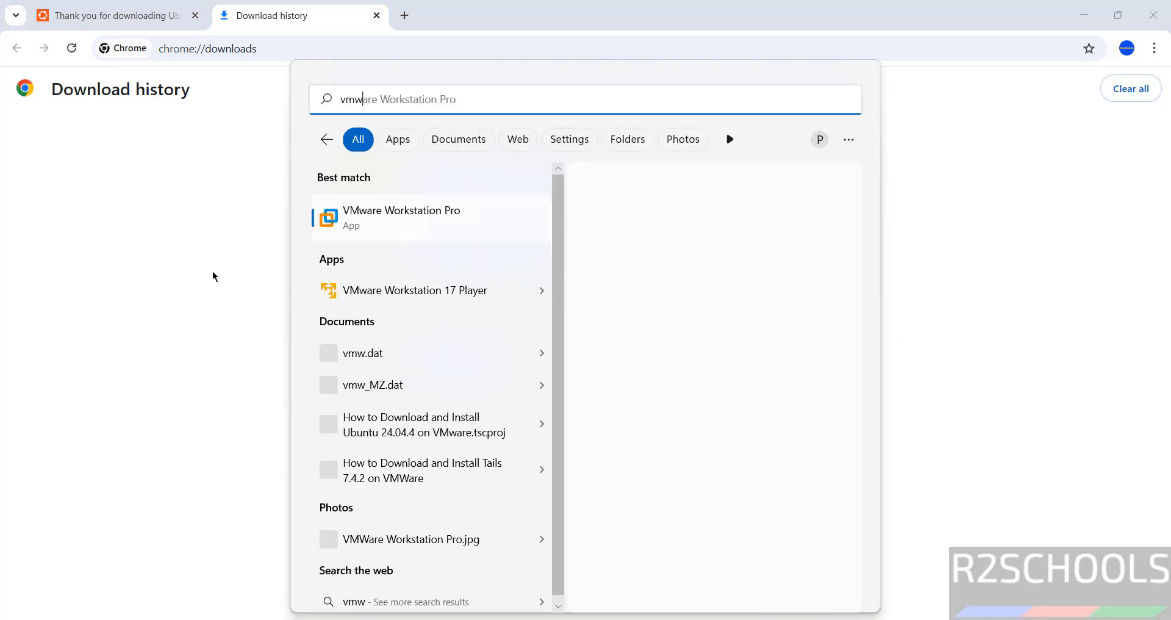
left_click(450, 227)
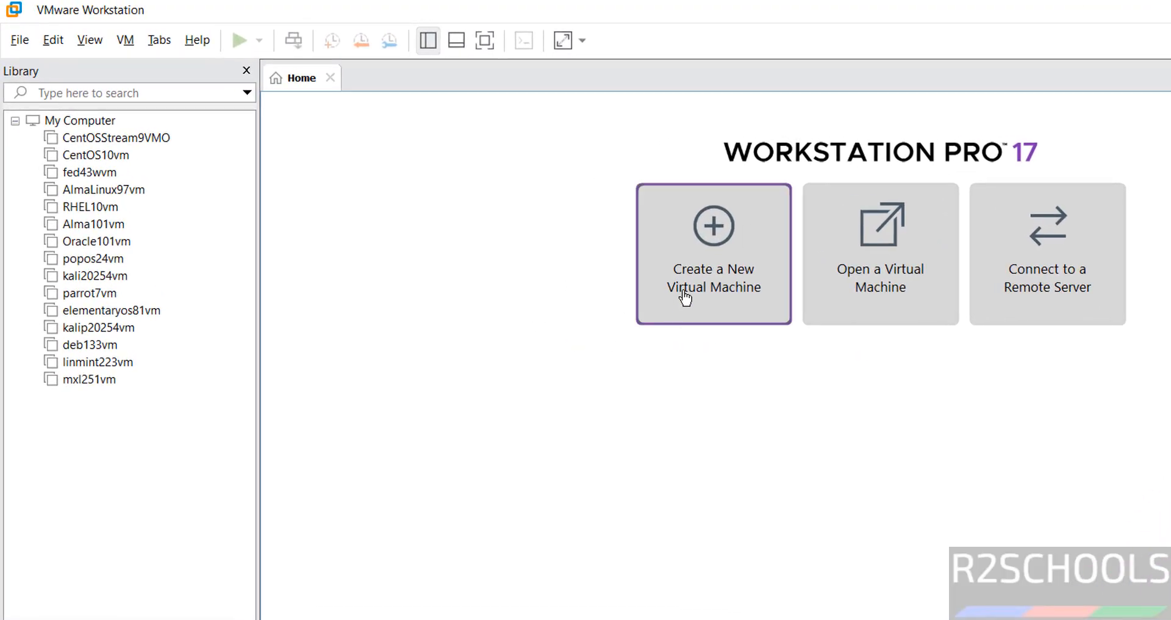
left_click(21, 42)
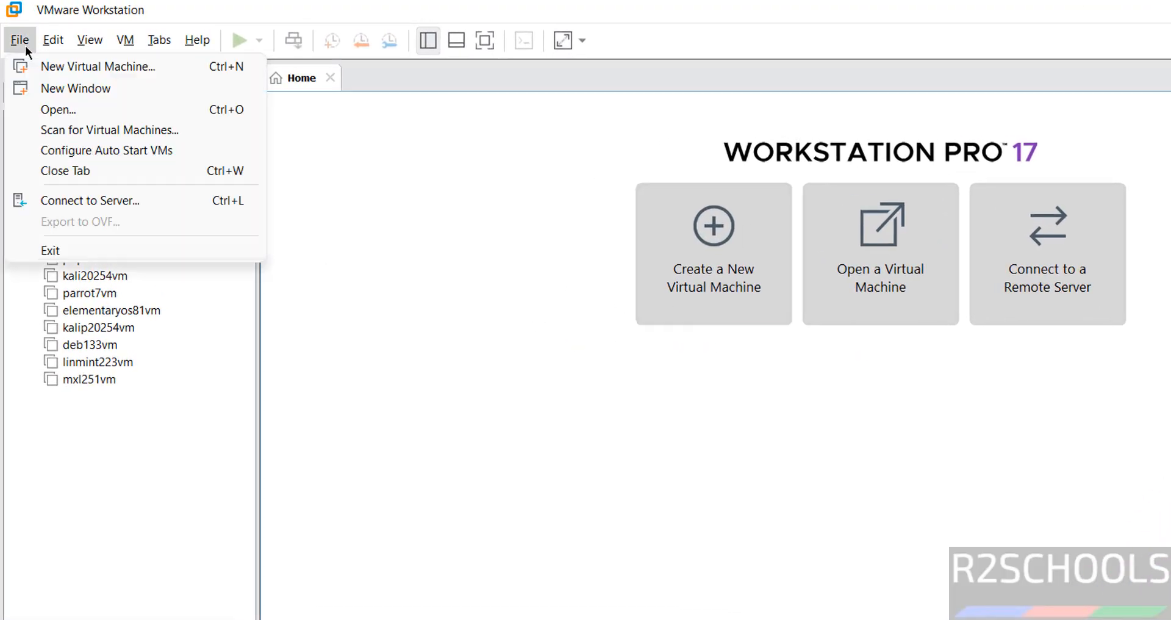
left_click(35, 66)
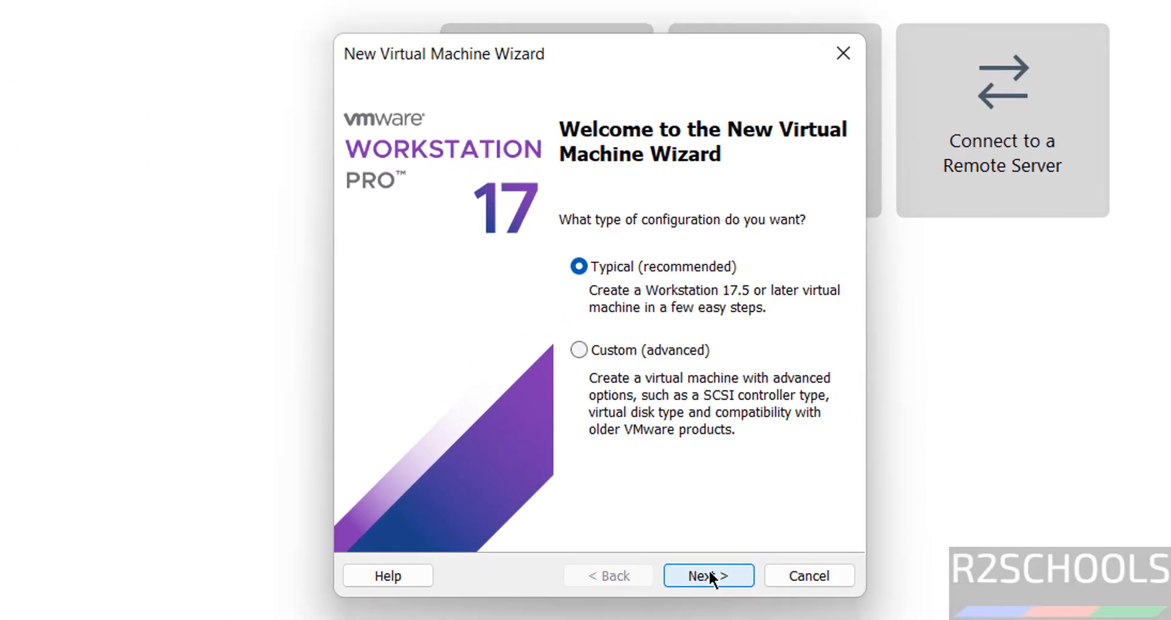
left_click(822, 585)
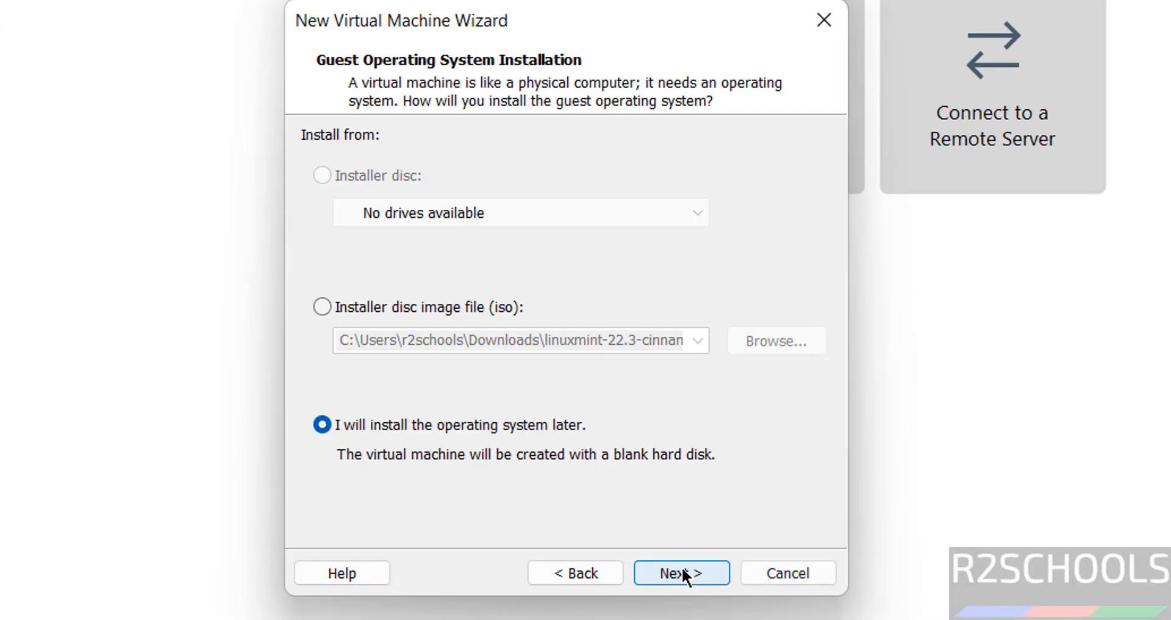
Use ubuntu-24.04.4-desktop-amd64.iso from the Downloads folder as the installer disc image and continue
left_click(436, 301)
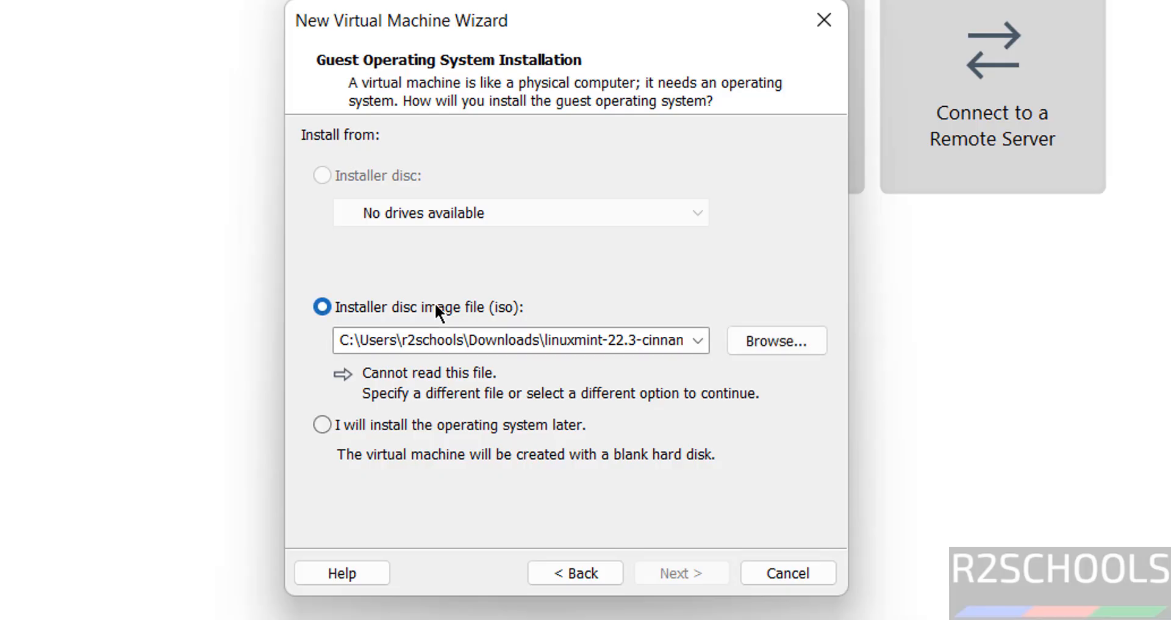
left_click(790, 335)
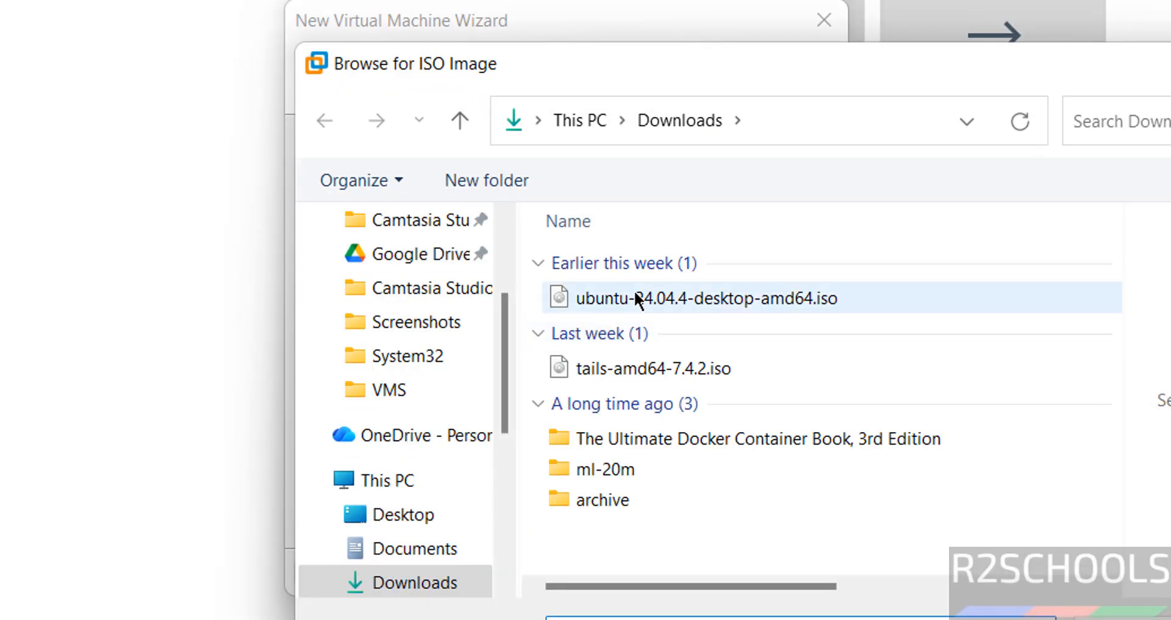
left_click(634, 291)
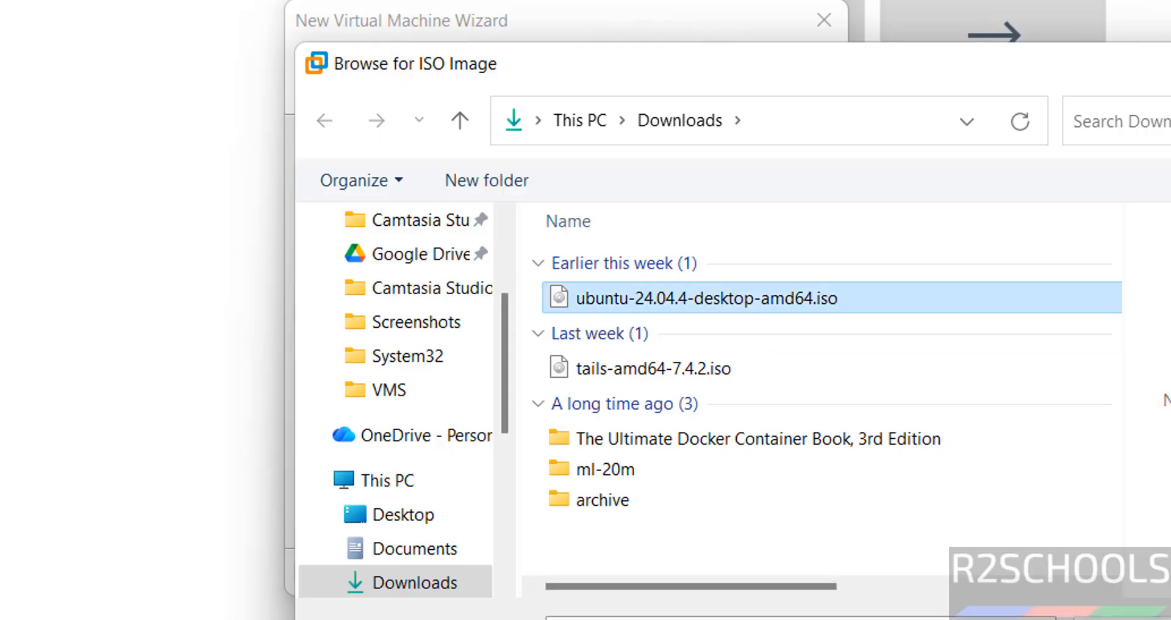
key("Return")
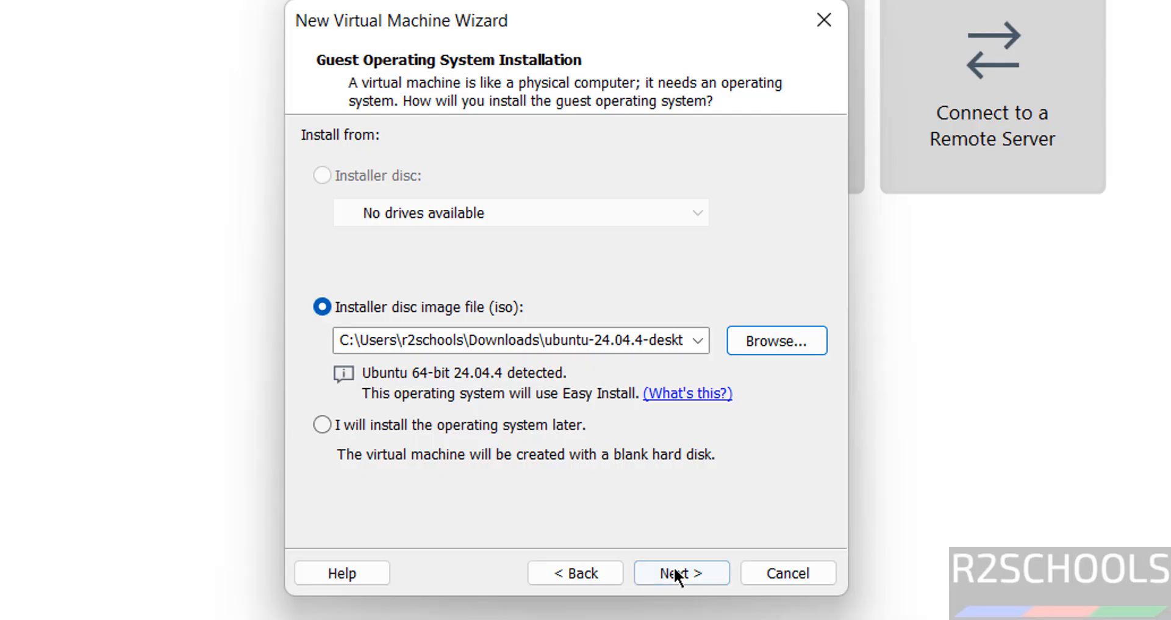
left_click(674, 567)
Set the Easy Install full name to administration and the user name to administrator
type("administration")
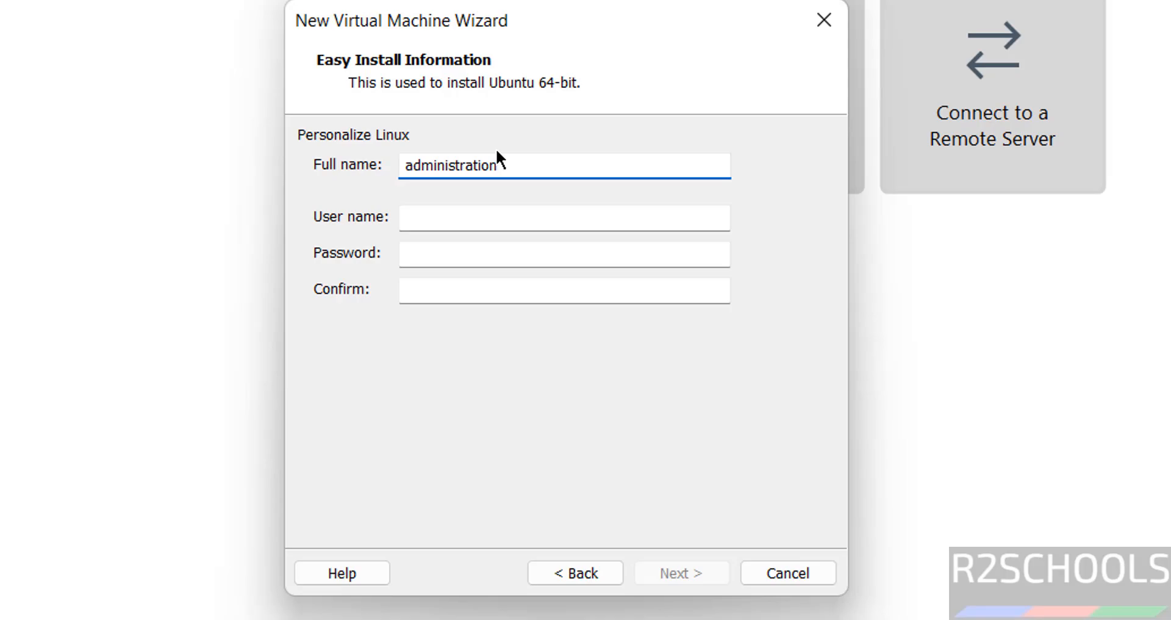
key("Tab")
type("ad")
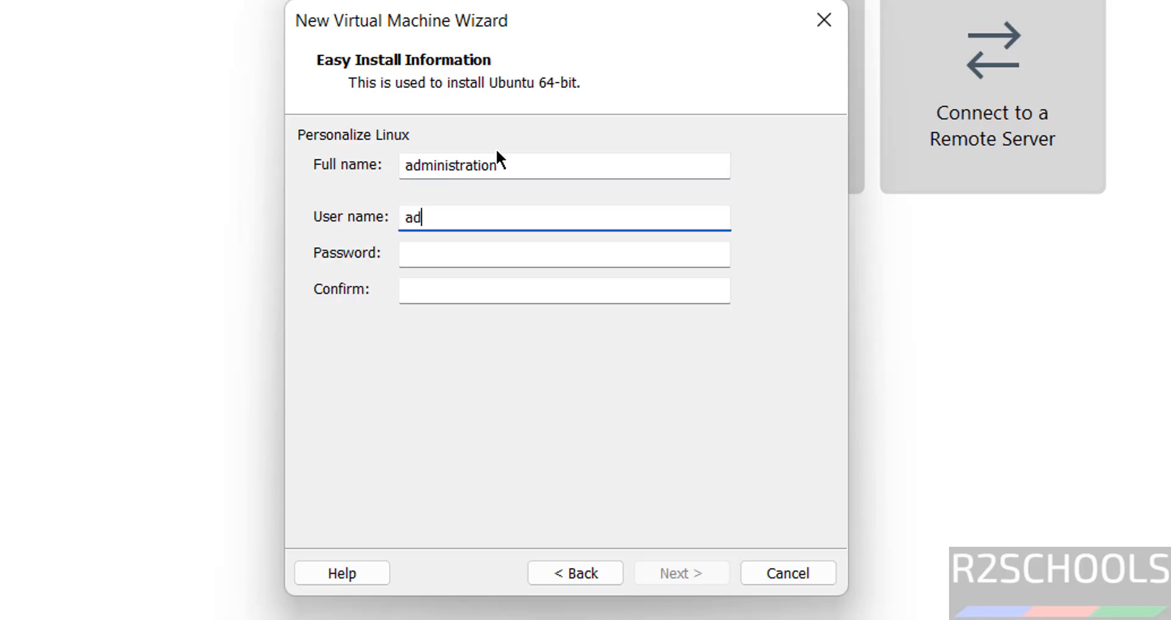
type("ministrator")
Enter and confirm the account password for Easy Install, and proceed to naming the virtual machine
key("Tab")
type("admi")
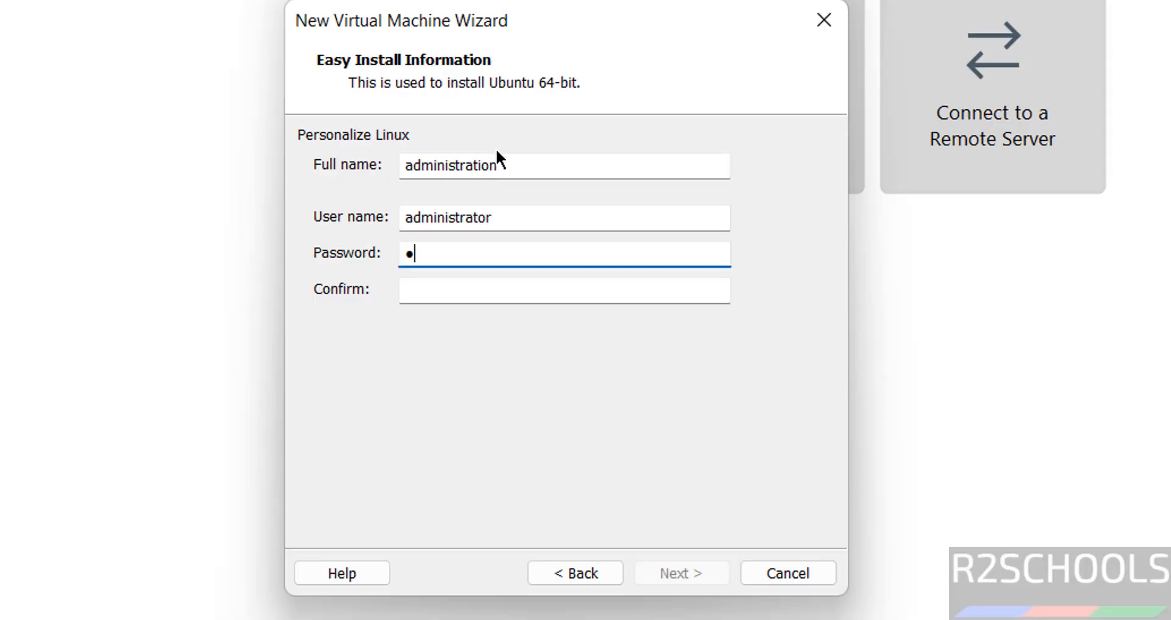
type("n@123")
key("Tab")
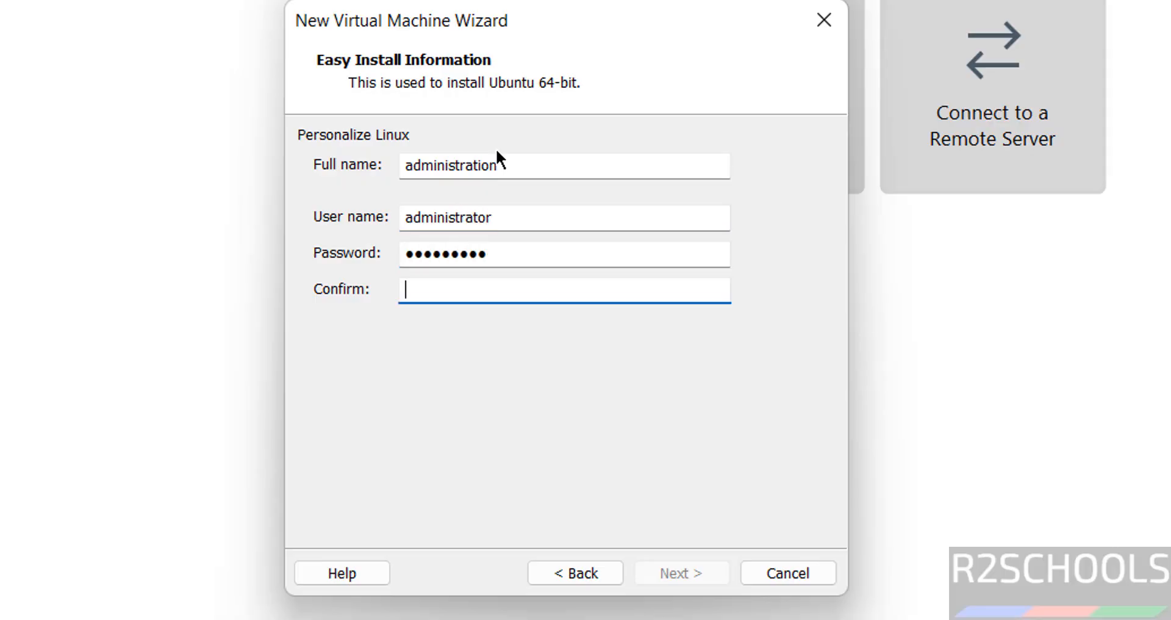
type("admin@123")
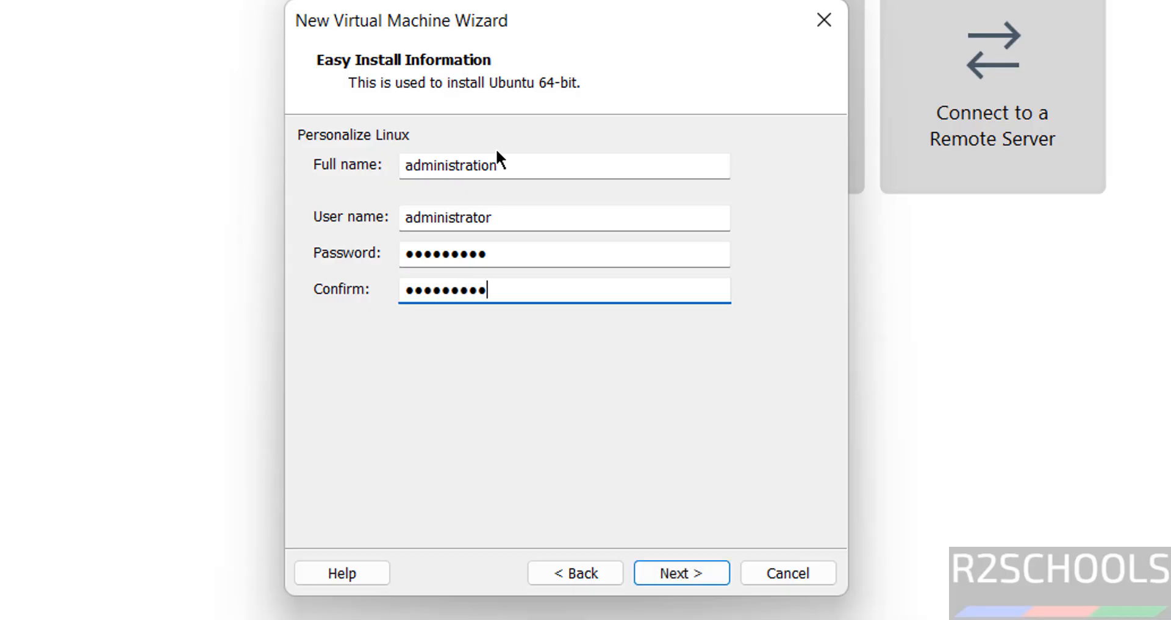
left_click(688, 568)
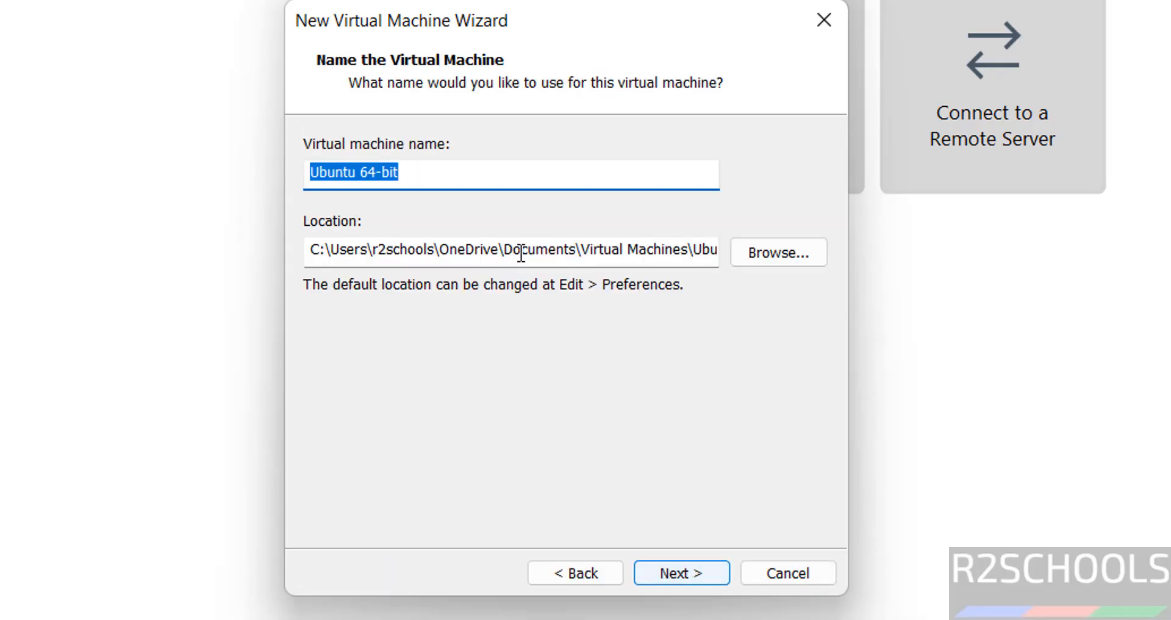
Name the virtual machine Ub24044vm and select the whole name for reuse
type("Ub")
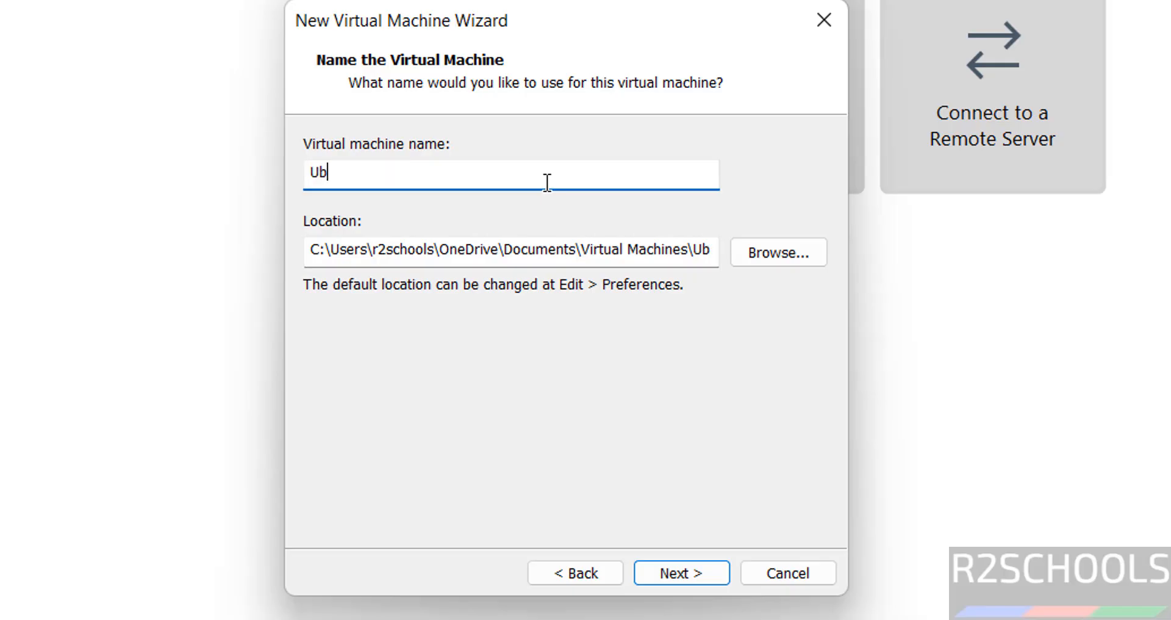
type("24044vm")
key("ctrl+a")
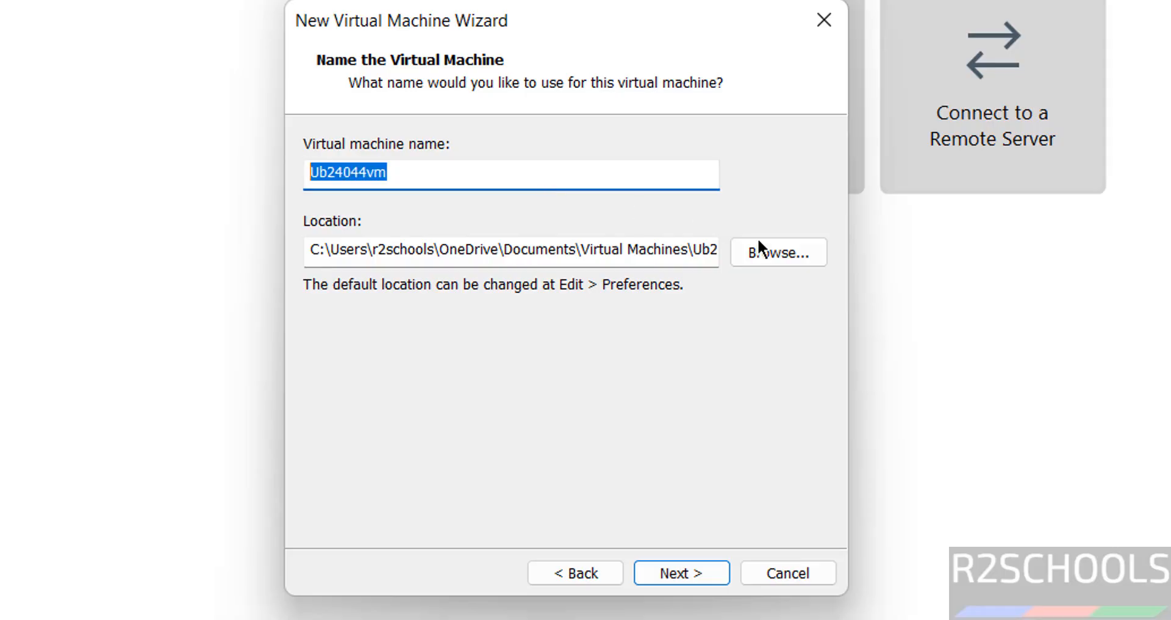
Browse for the virtual machine location and open the VMS folder on the One Touch (E:) drive
left_click(781, 262)
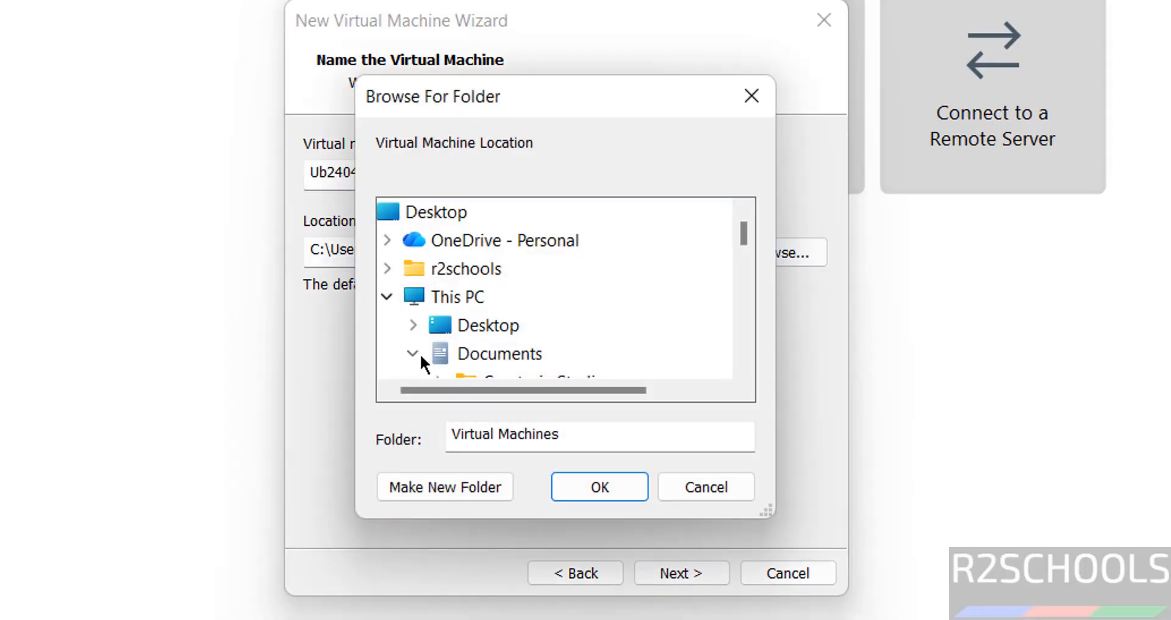
left_click(413, 353)
left_click(741, 325)
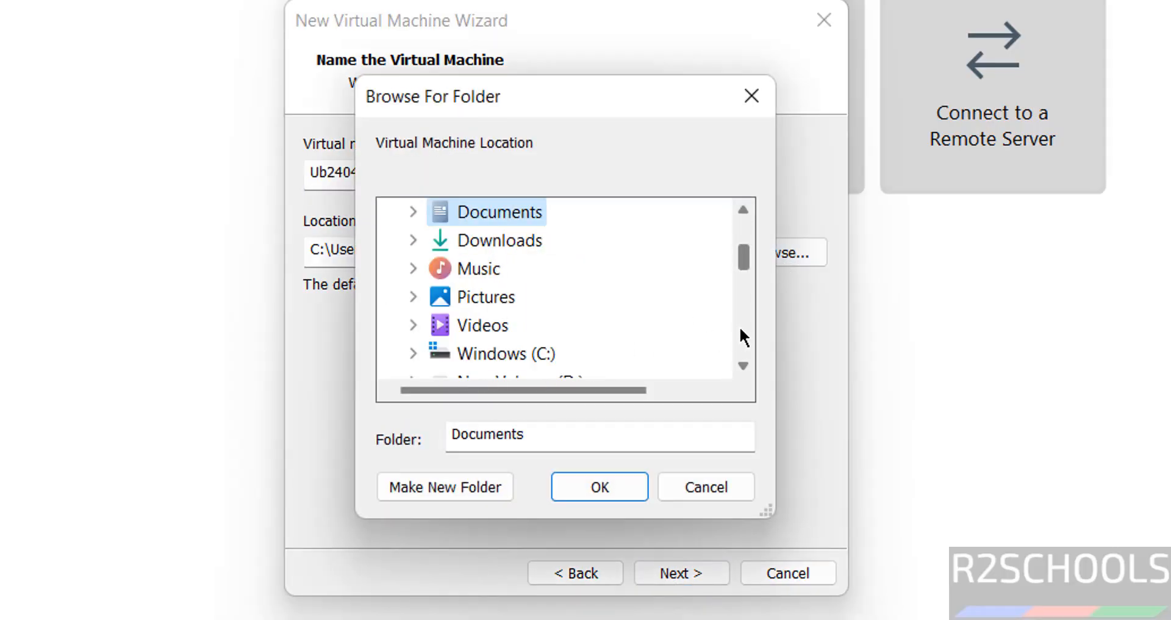
left_click(740, 335)
double_click(497, 265)
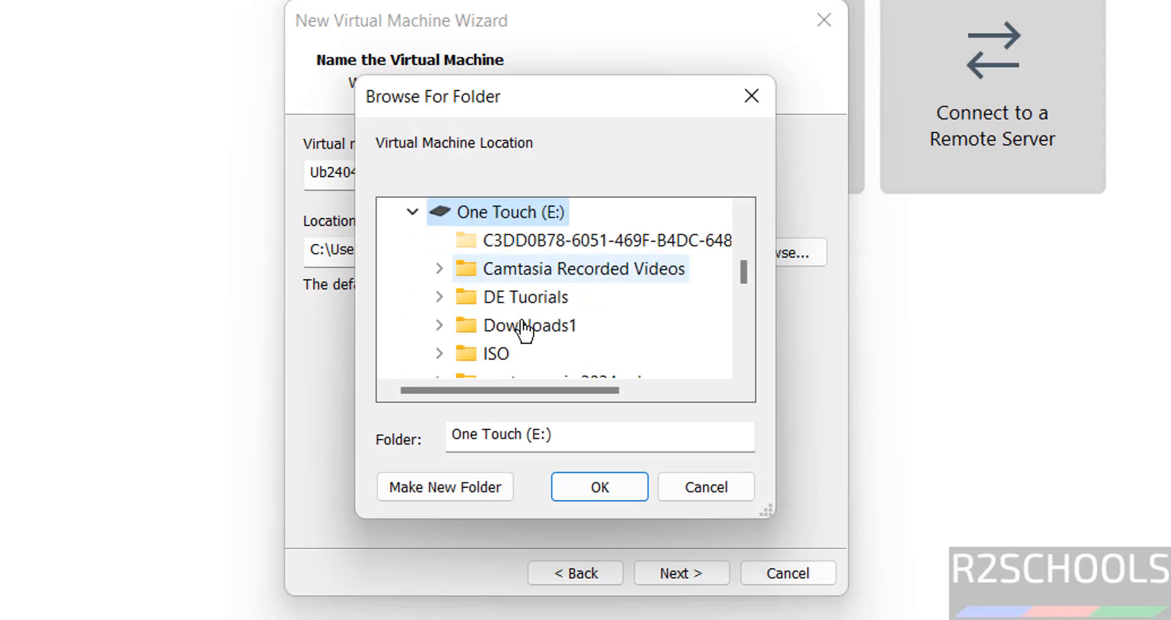
left_click(470, 488)
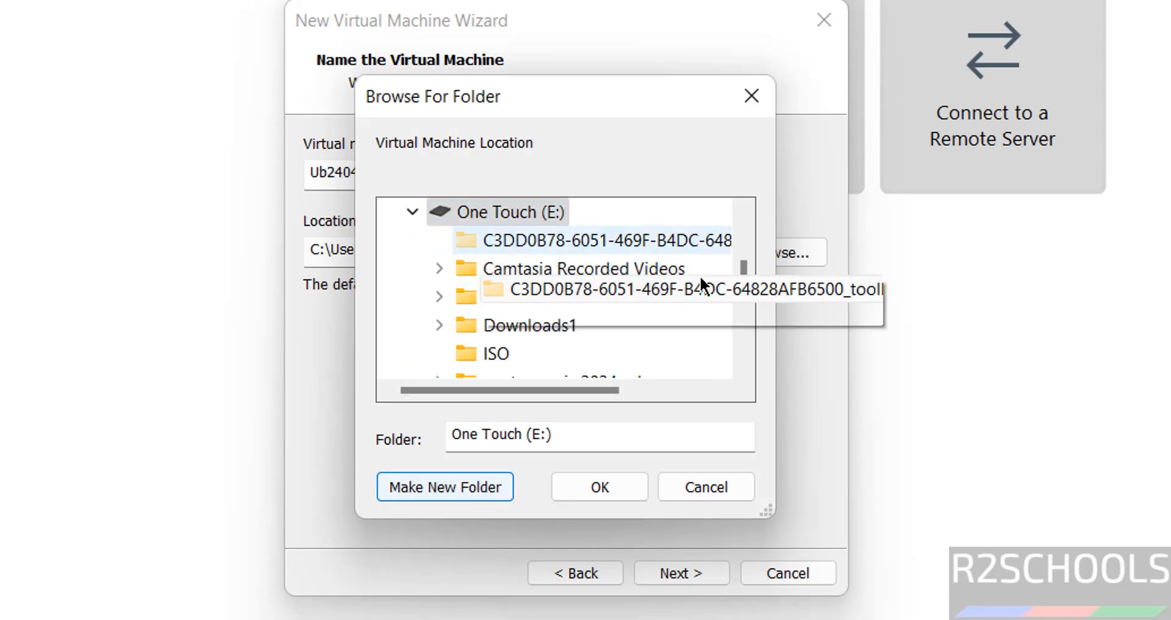
left_click(745, 328)
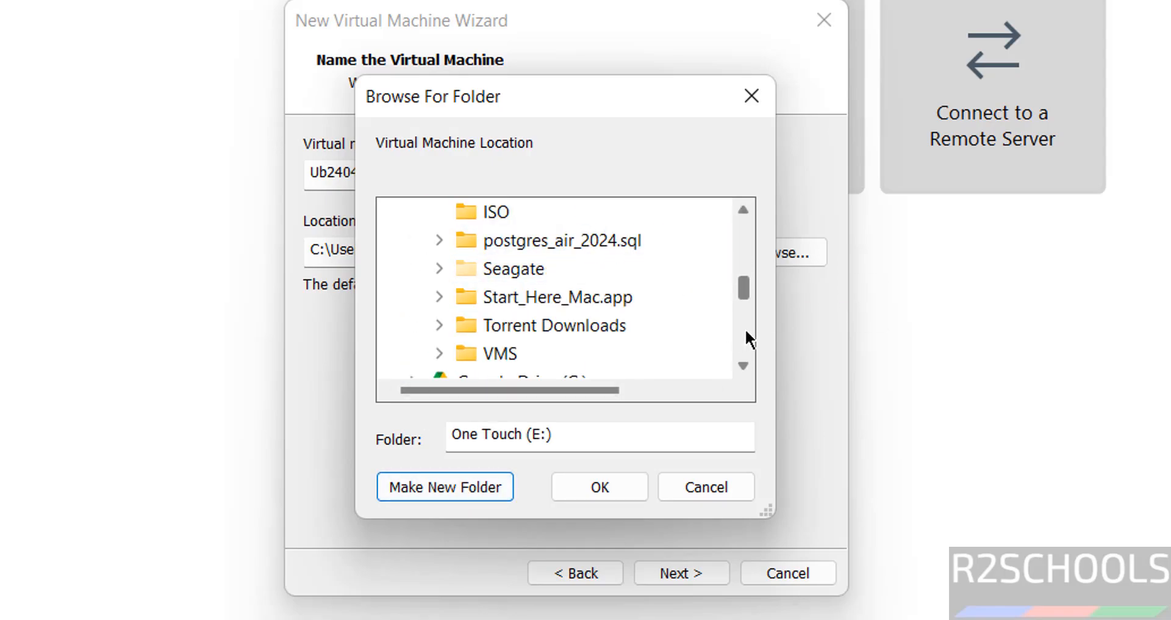
double_click(491, 360)
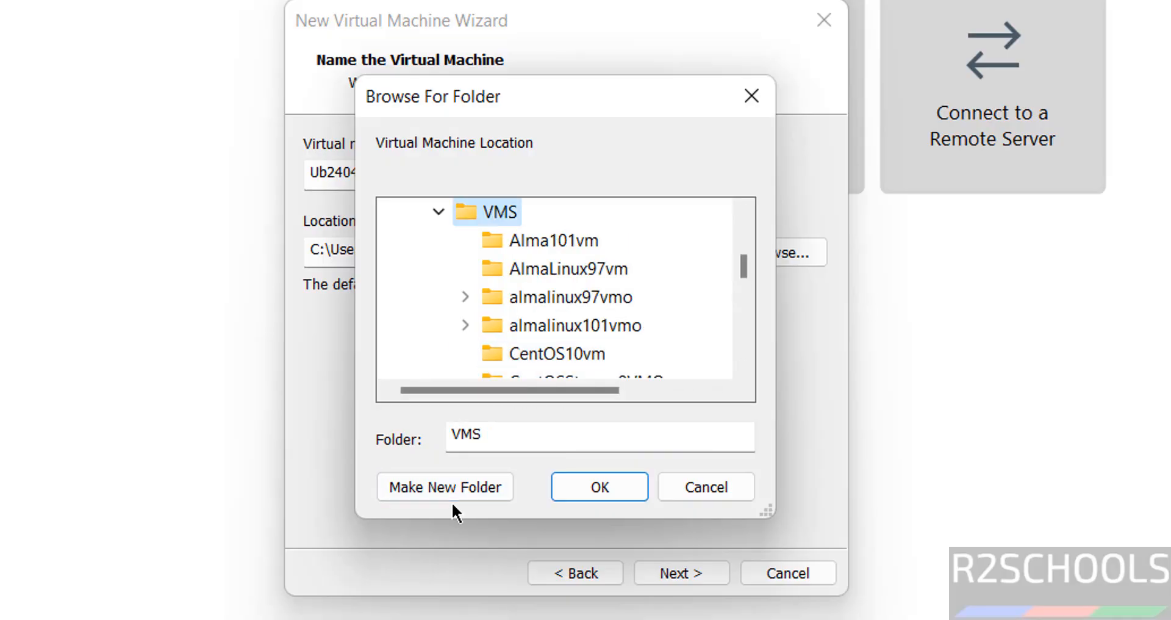
Create a folder named Ub24044vm inside VMS, use it as the virtual machine location and continue
left_click(424, 487)
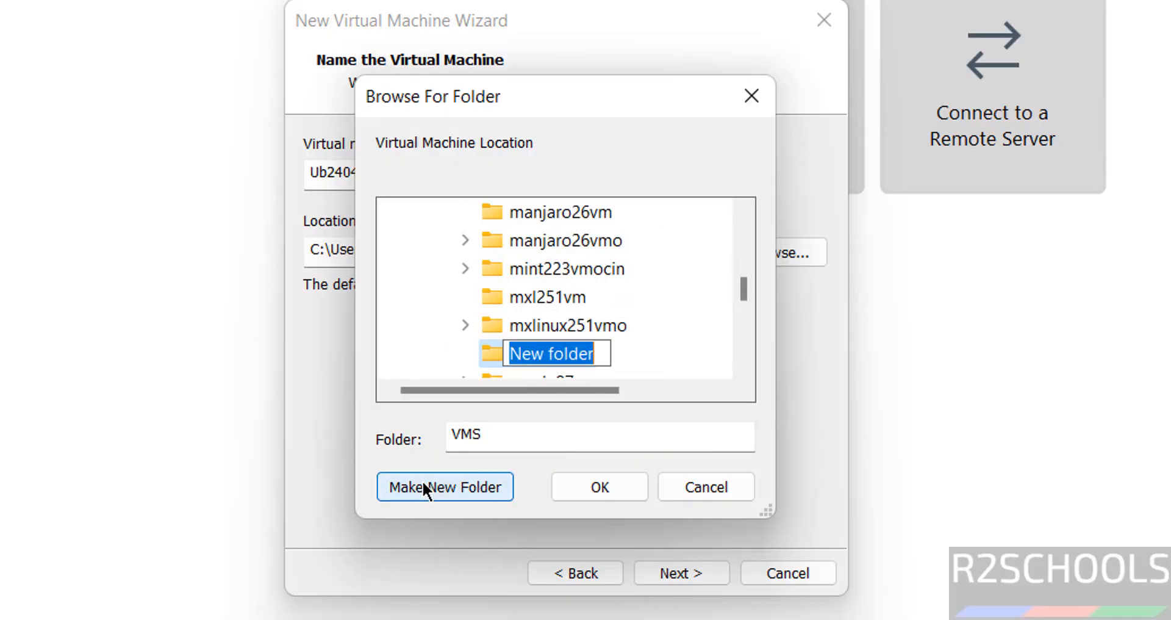
type("Ub24044vm")
key("Return")
left_click(580, 482)
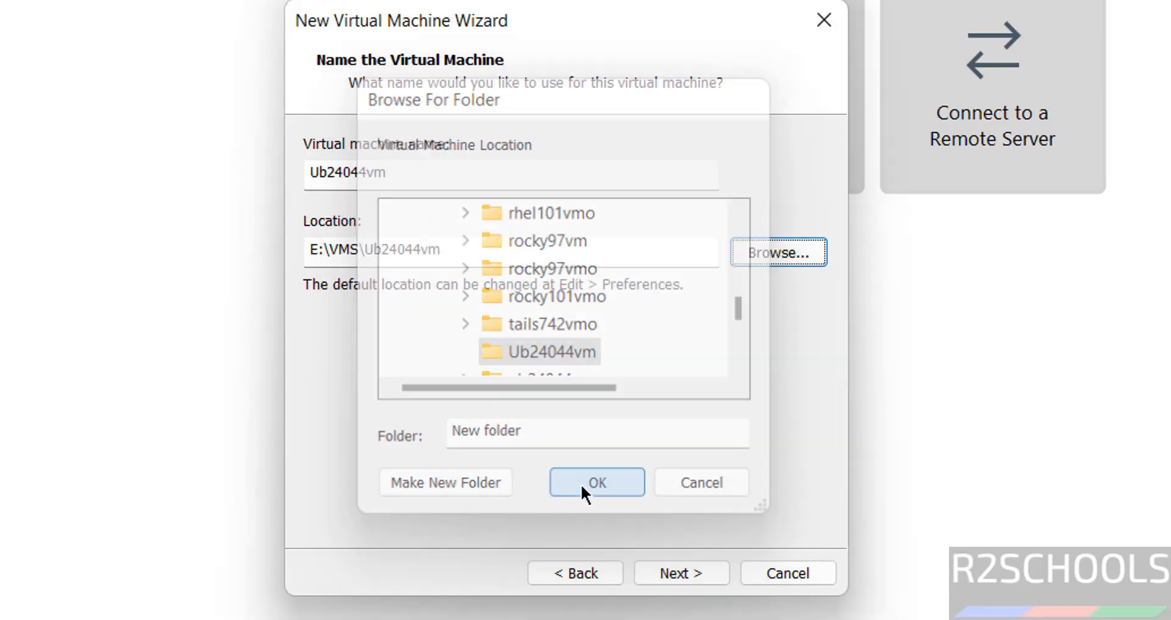
left_click(664, 573)
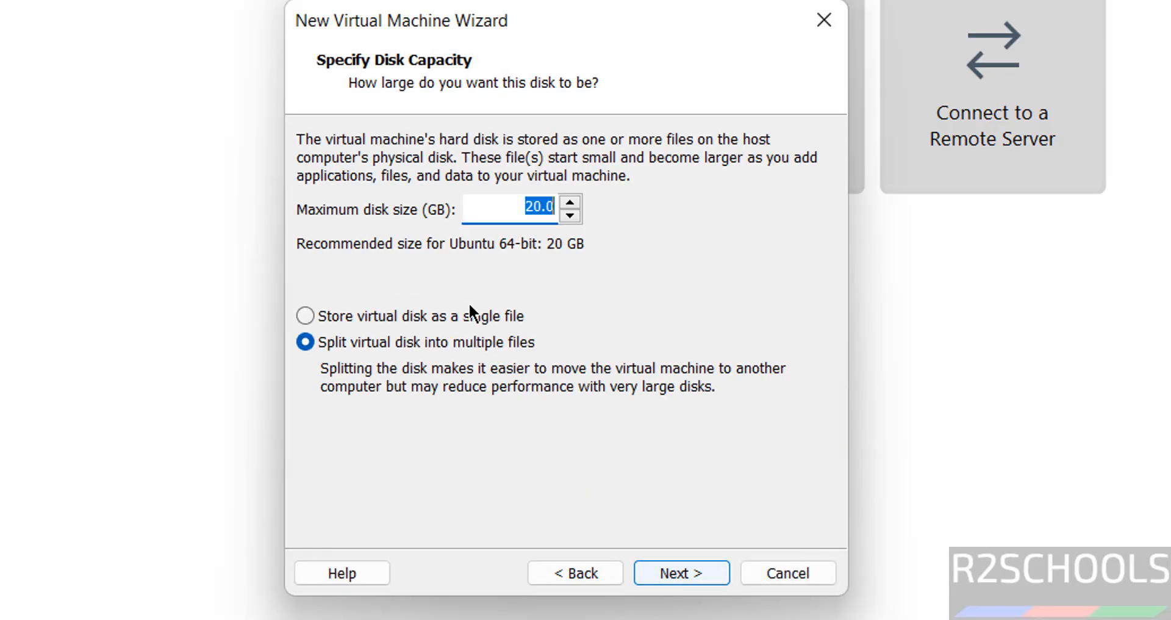
Store the virtual disk as a single file, set its maximum size to 50 GB and continue to the summary
left_click(422, 317)
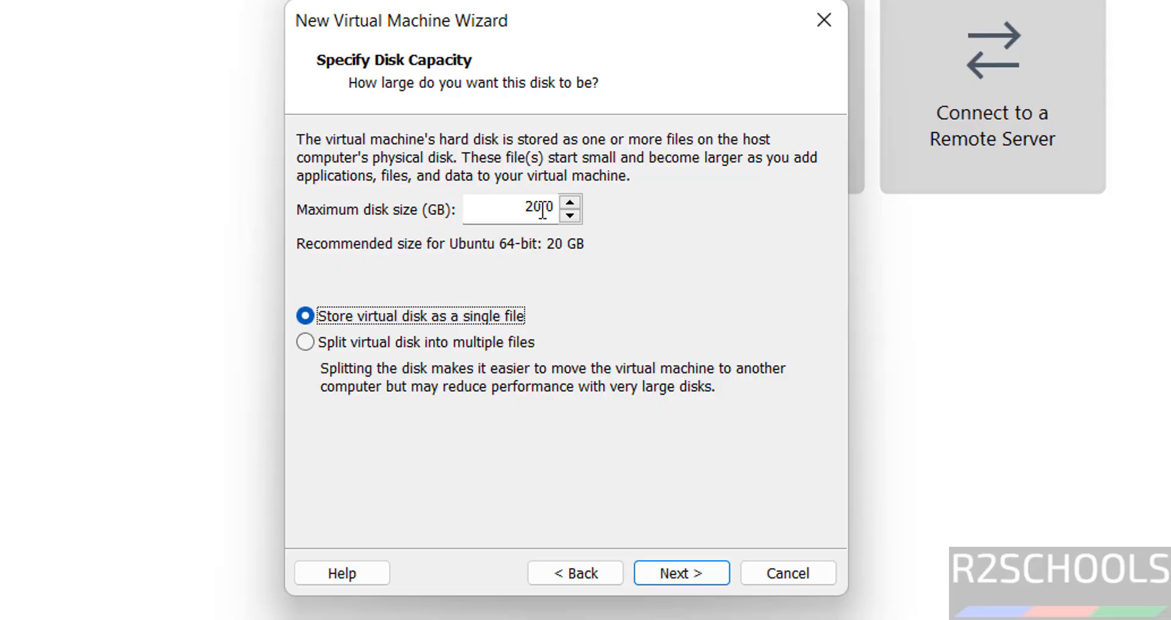
left_click(535, 210)
key("BackSpace")
type("5")
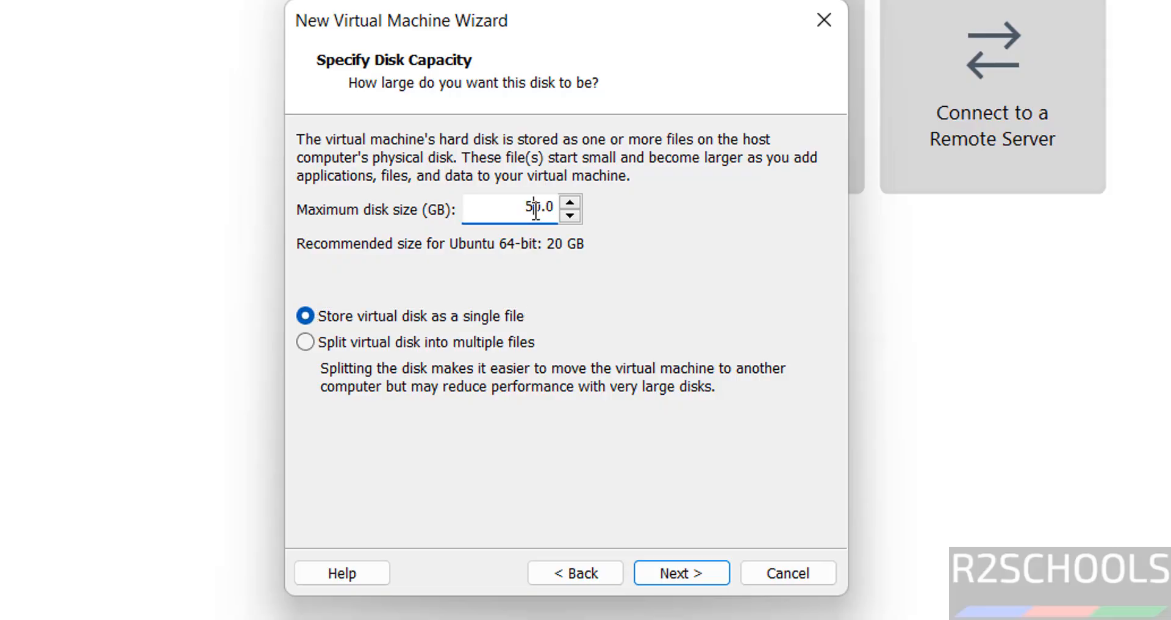
left_click(687, 566)
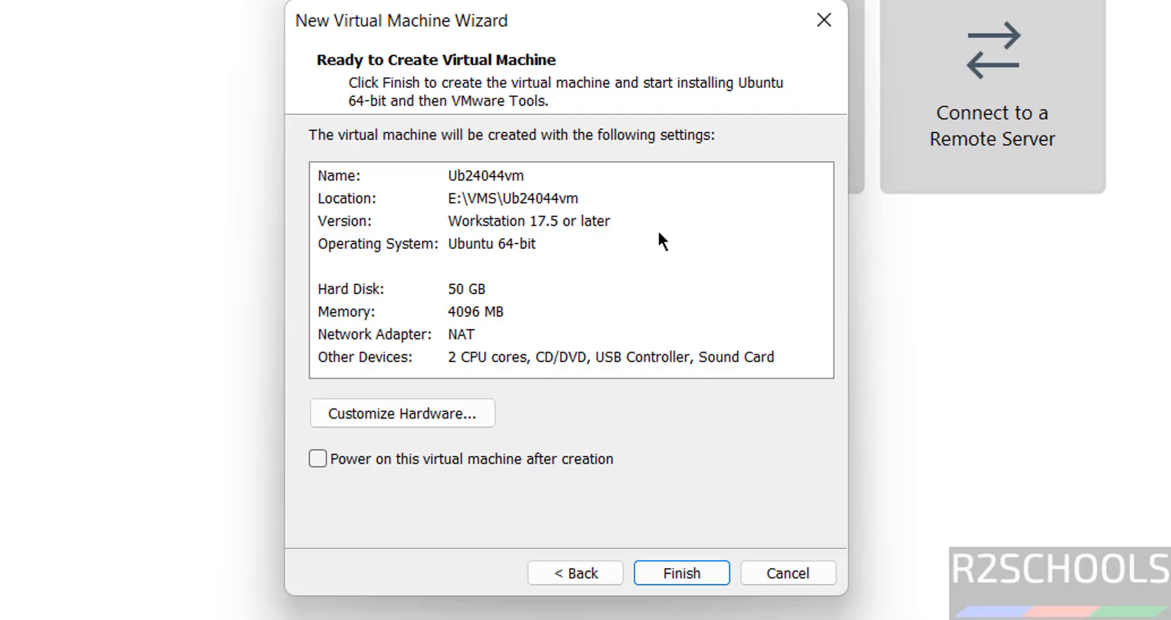
Open the hardware customization from the summary, close it and finish creating the virtual machine without powering it on
left_click(429, 415)
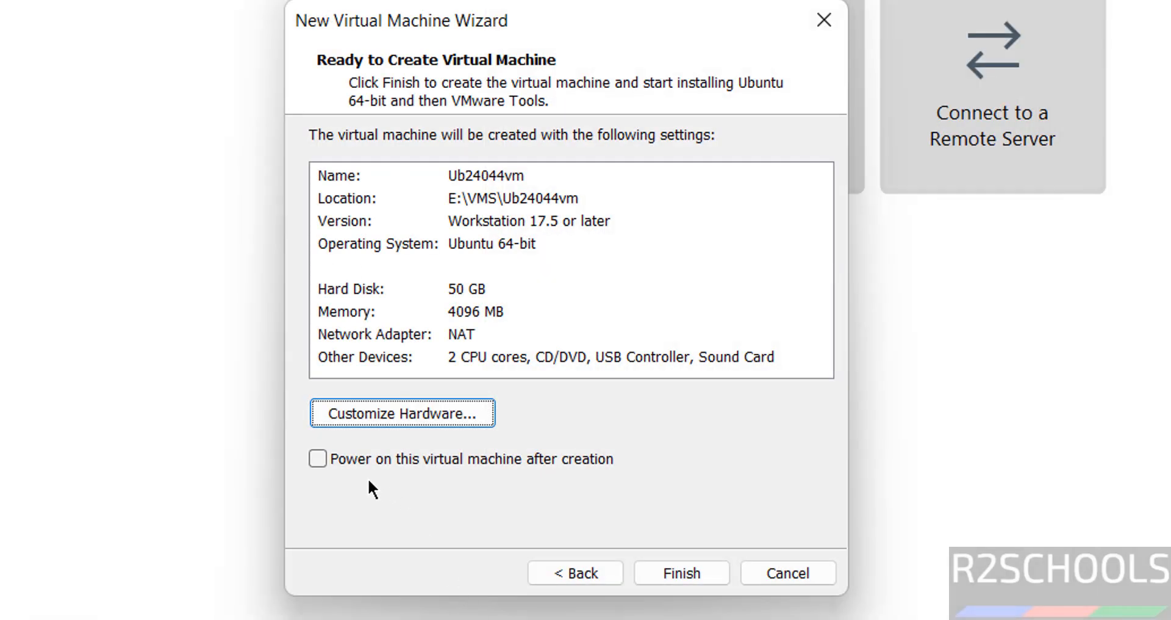
left_click(691, 577)
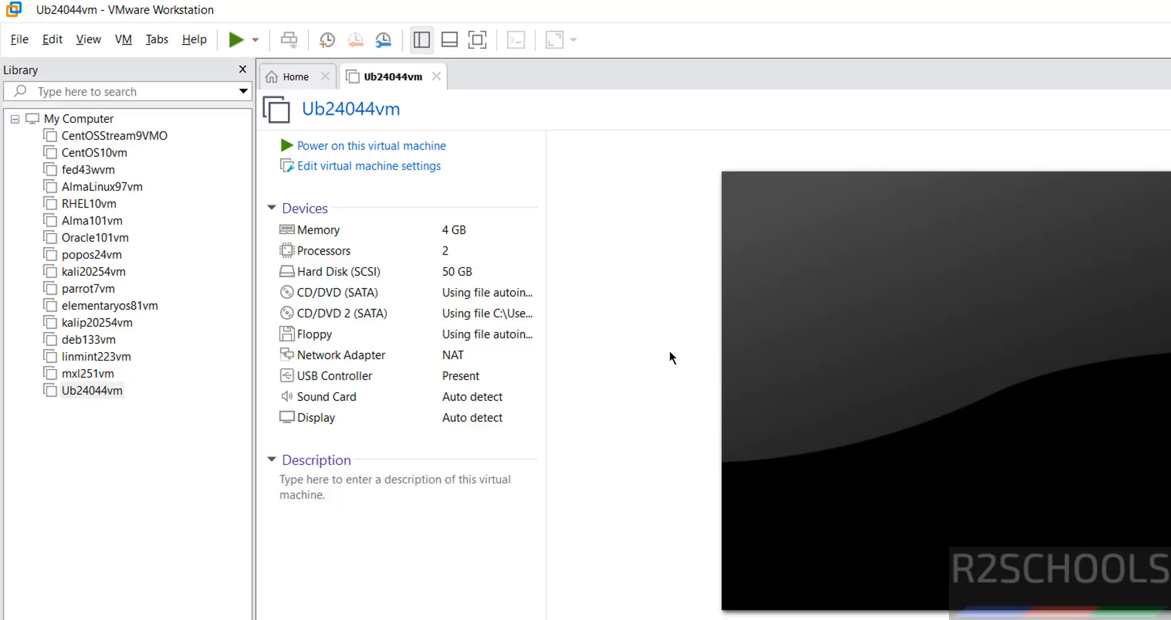
left_click(80, 392)
right_click(78, 393)
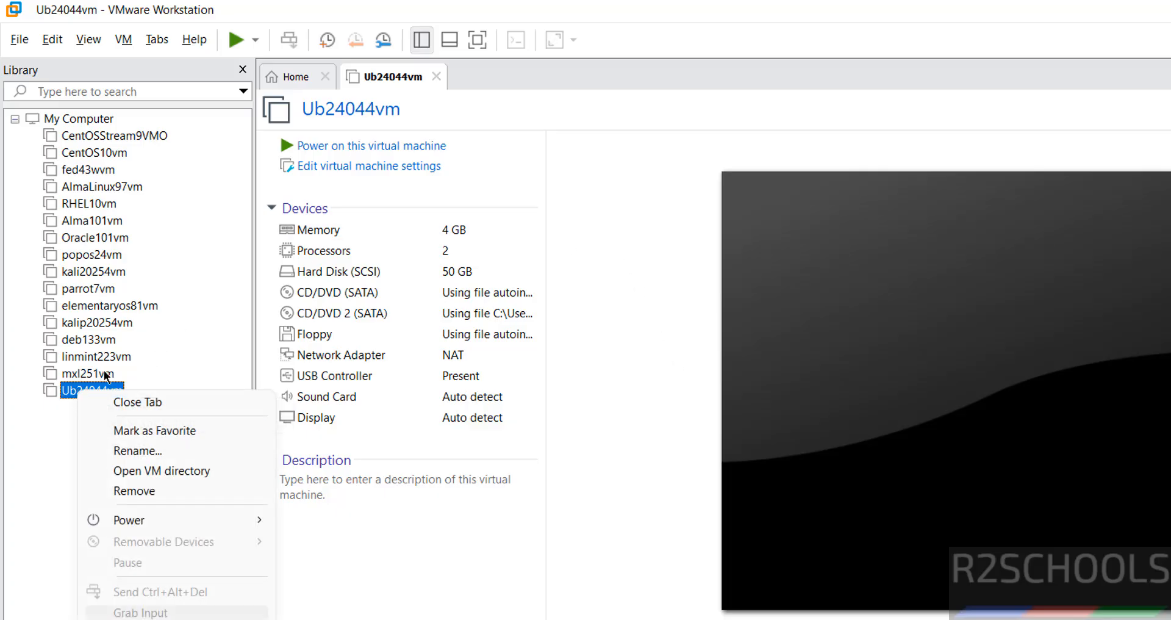
left_click(123, 41)
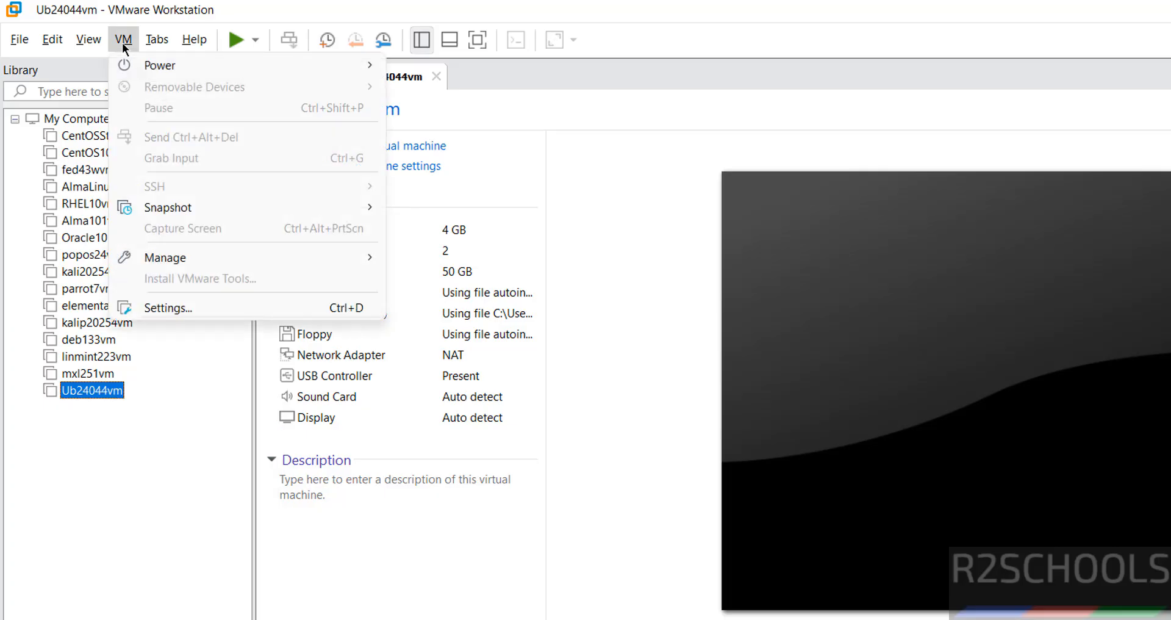
left_click(601, 241)
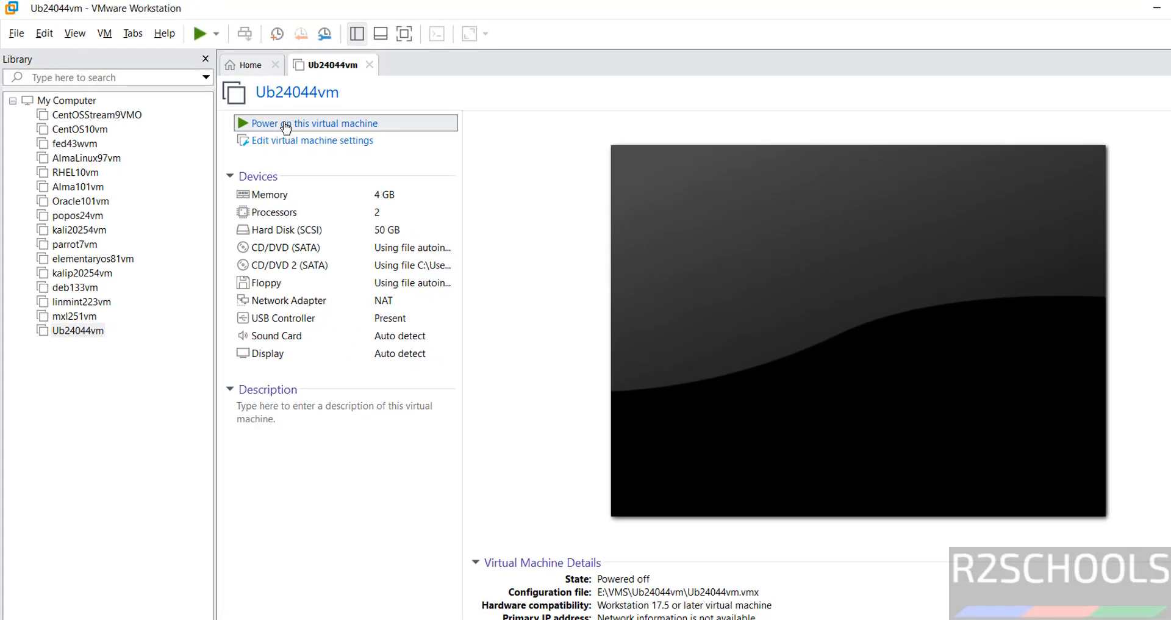
Power on the Ub24044vm virtual machine and direct input into its screen
left_click(336, 146)
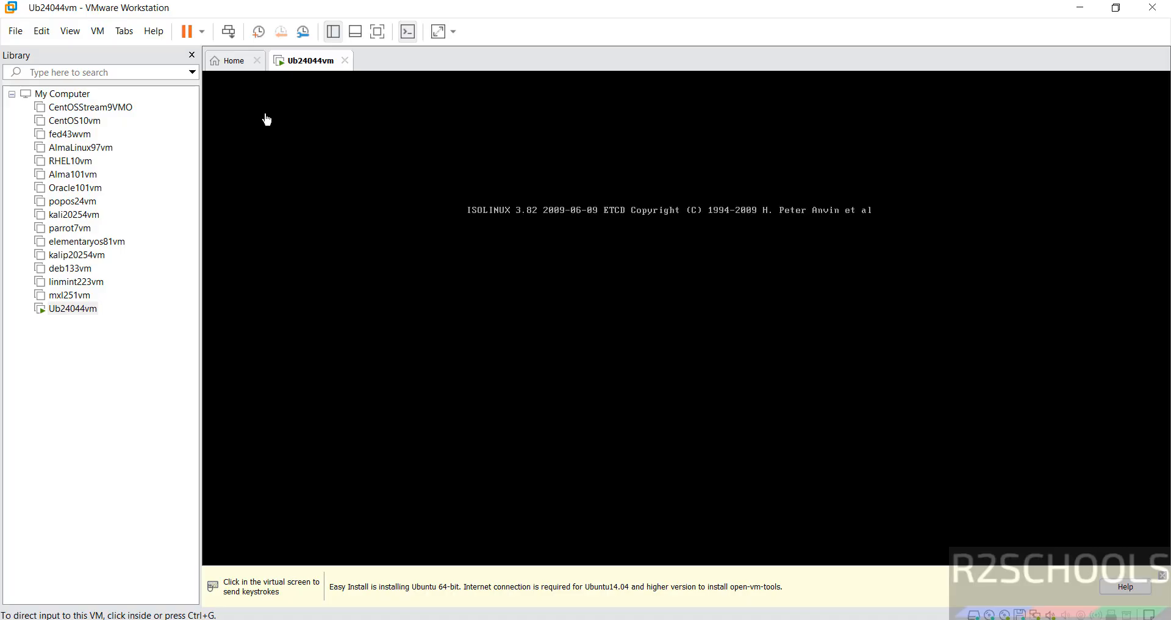
left_click(266, 119)
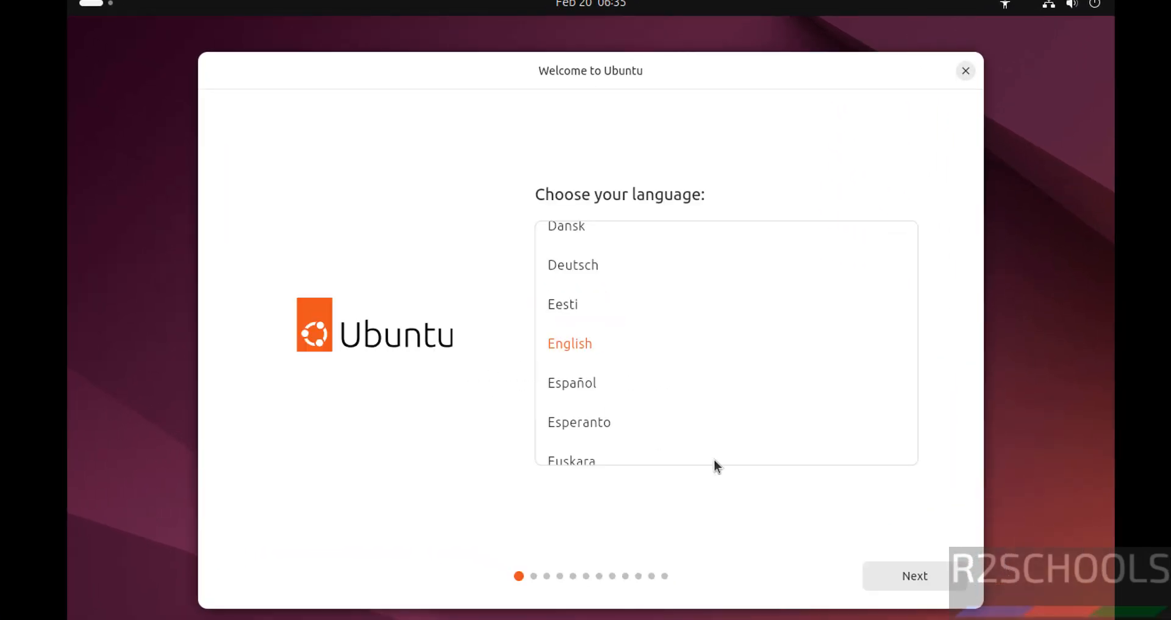
Accept English as the language, the default accessibility settings, the English (US) keyboard layout and the wired internet connection
left_click(910, 580)
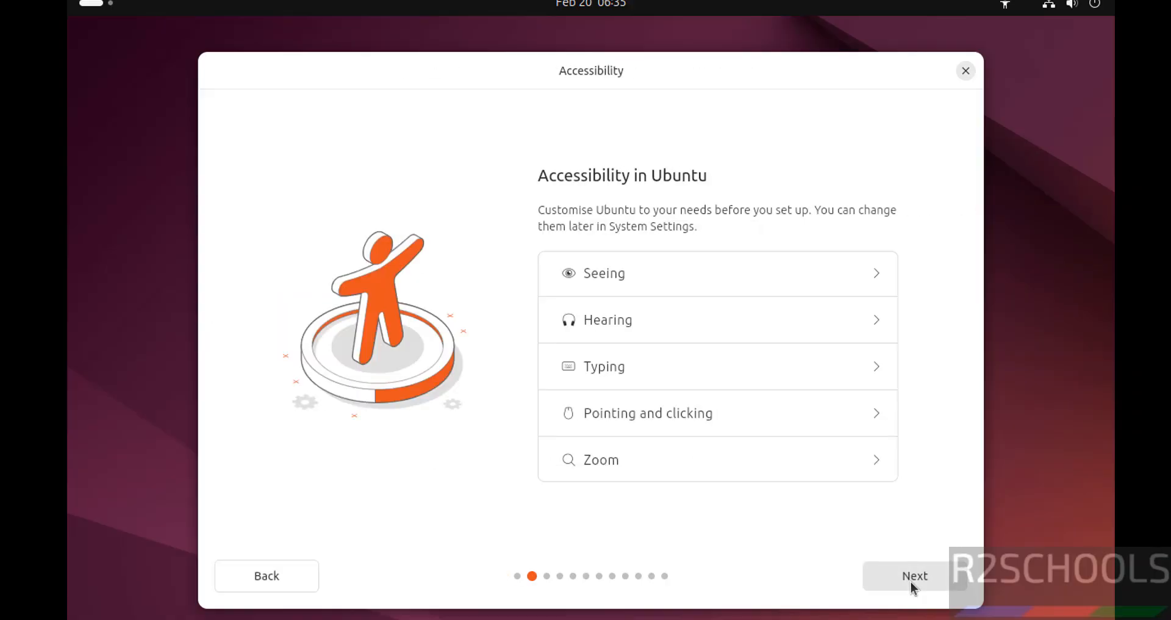
left_click(911, 582)
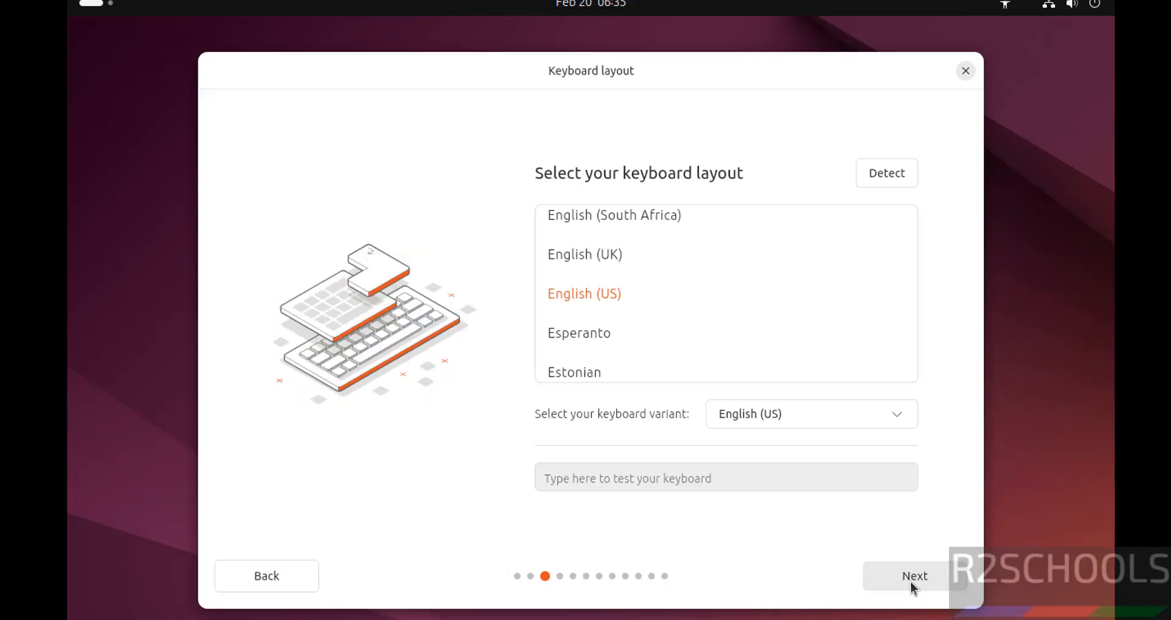
left_click(910, 580)
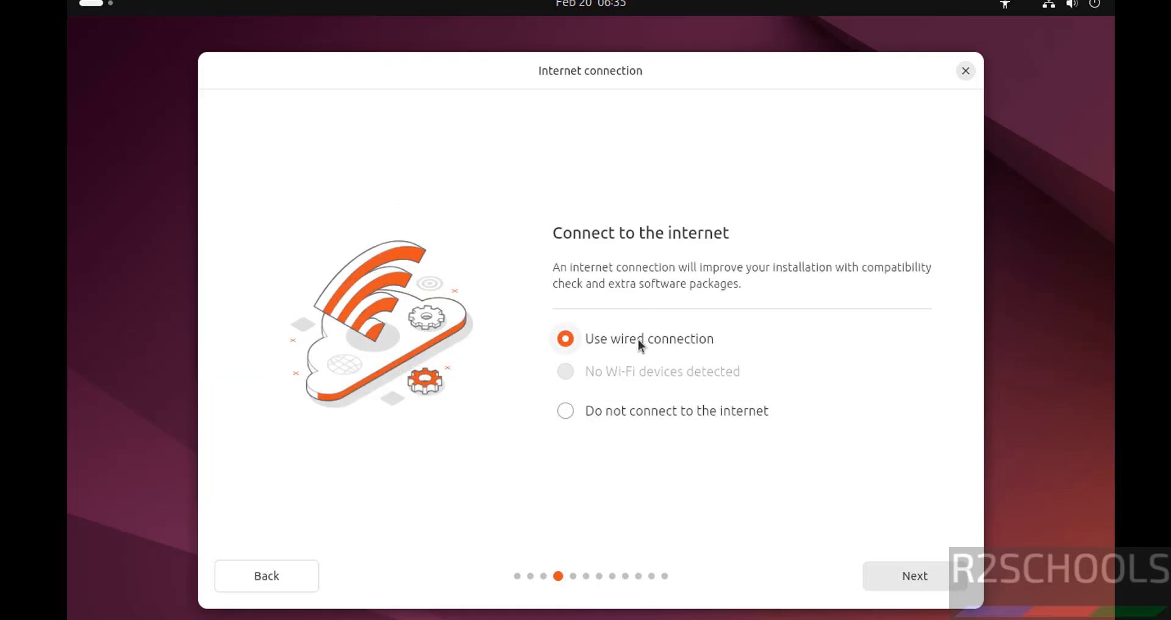
left_click(901, 566)
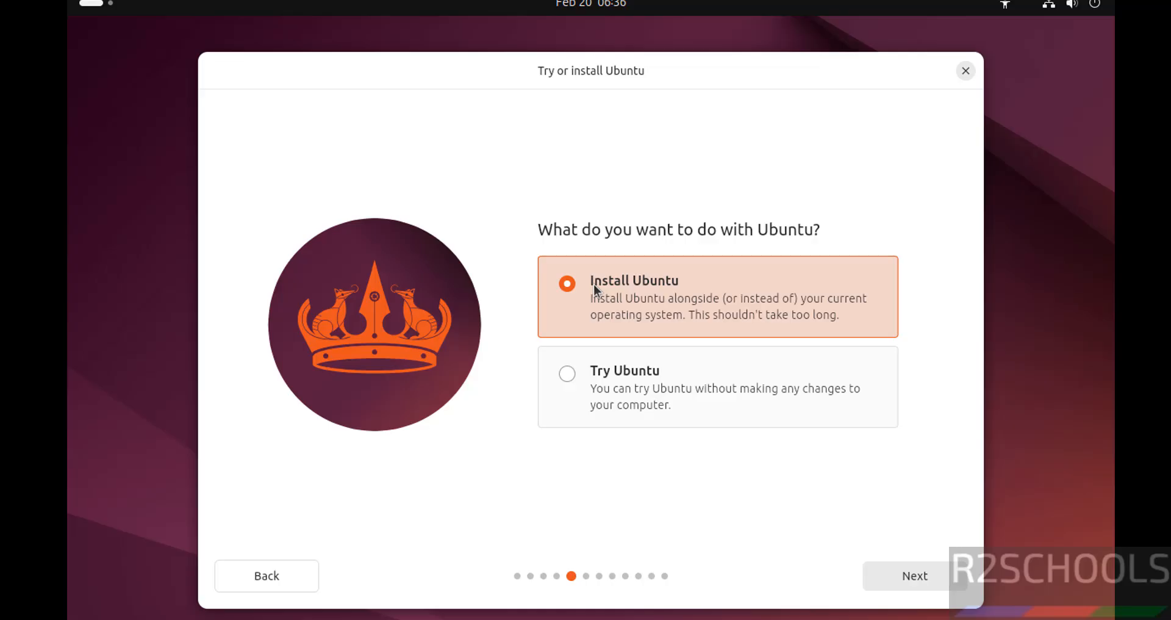
Choose Install Ubuntu as an interactive installation with the default app selection and no proprietary software
left_click(894, 573)
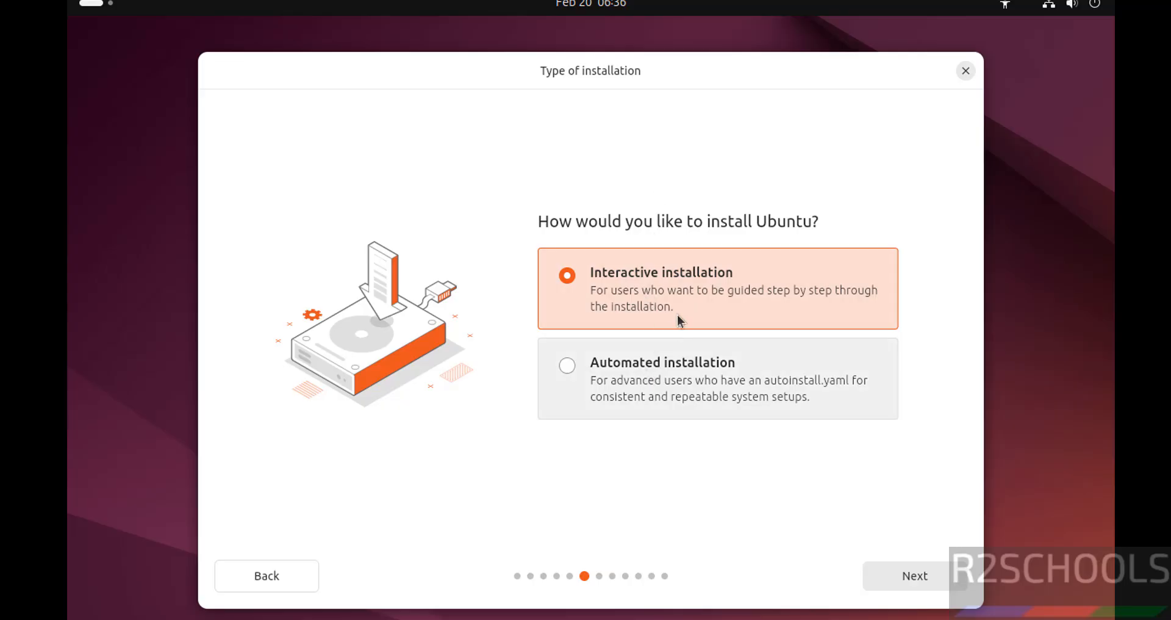
left_click(936, 570)
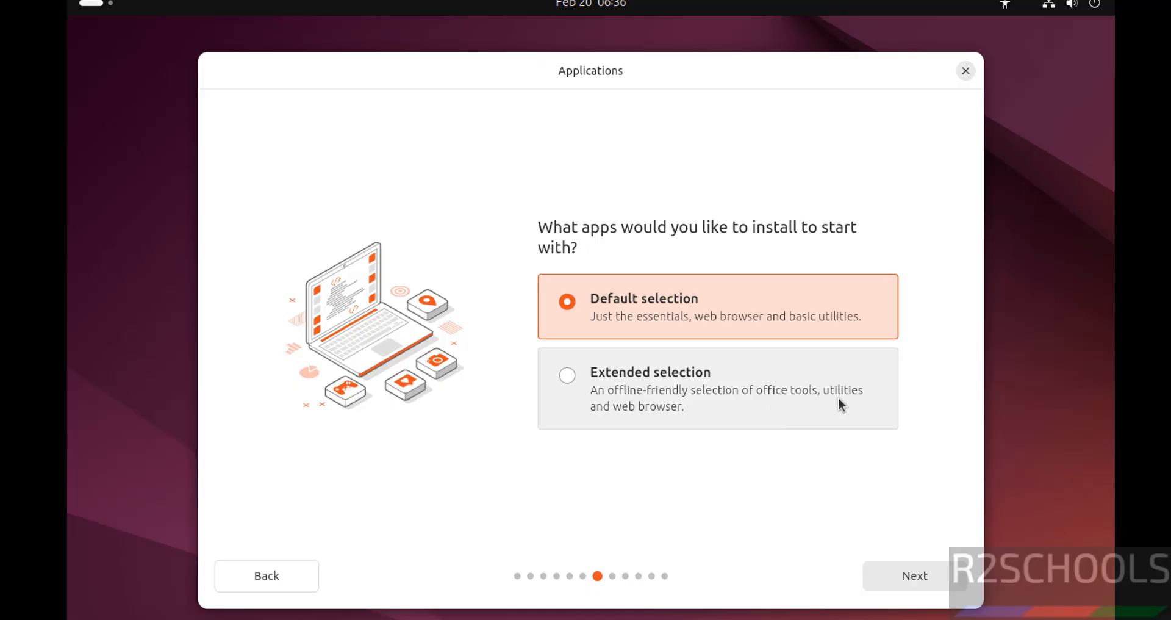
left_click(915, 576)
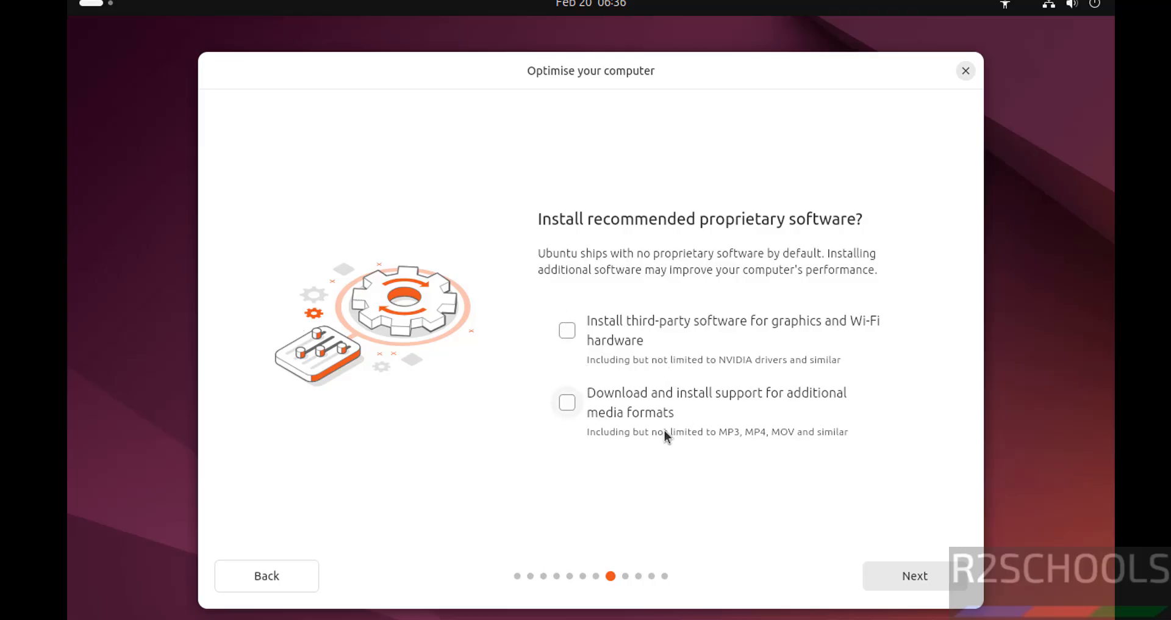
left_click(895, 574)
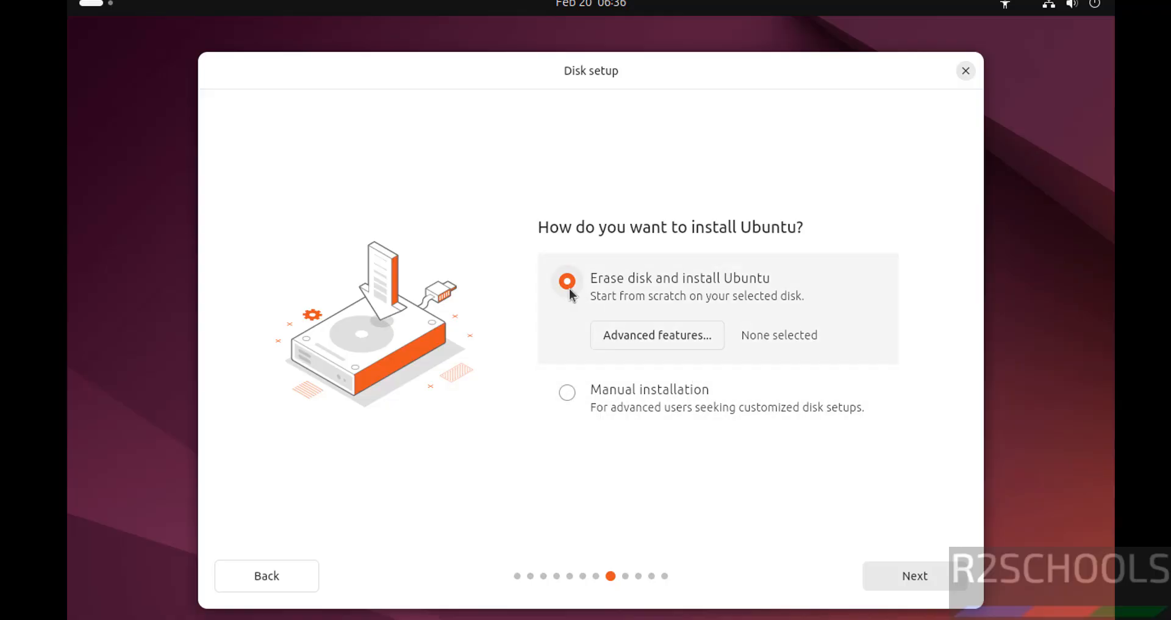
Set the disk setup to Erase disk and install Ubuntu and continue to the account page
left_click(615, 390)
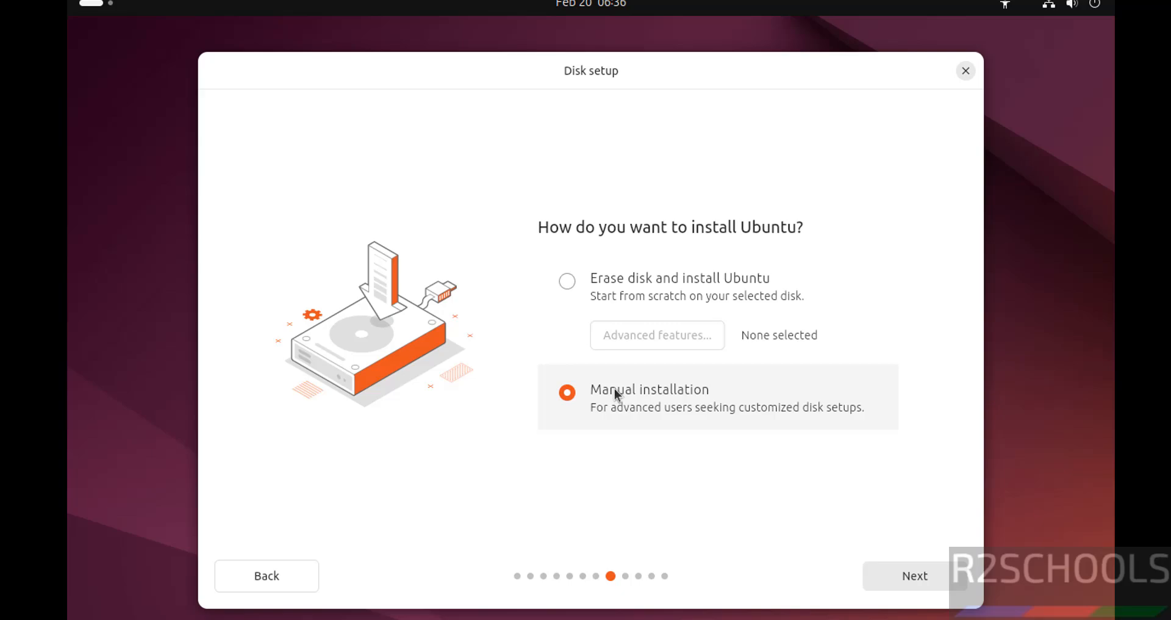
left_click(569, 283)
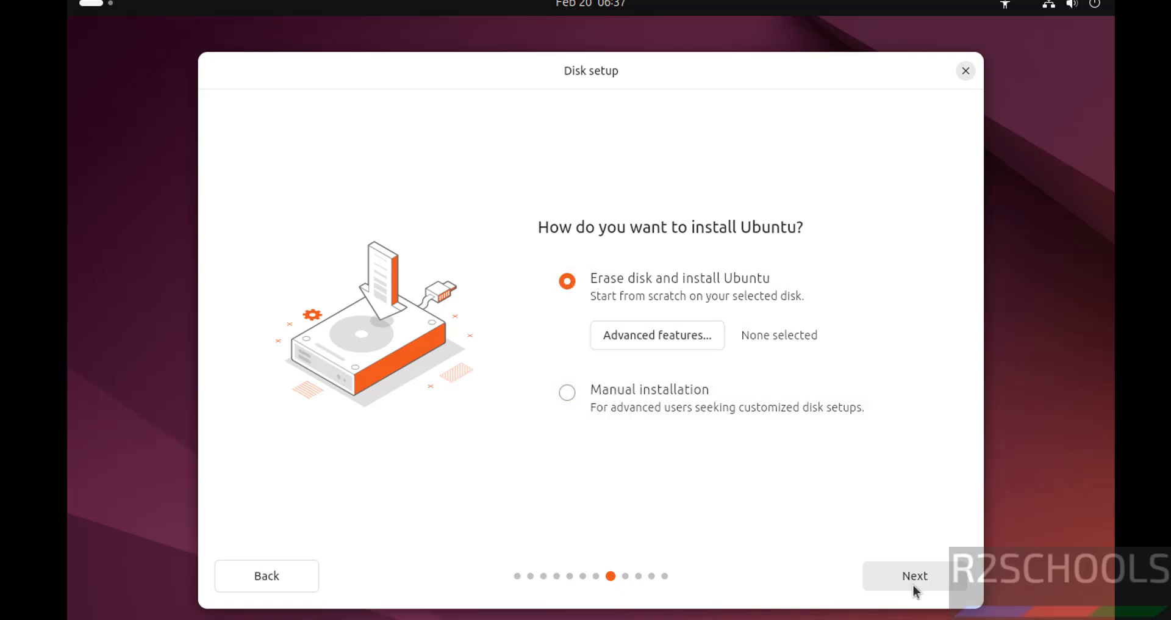
left_click(913, 584)
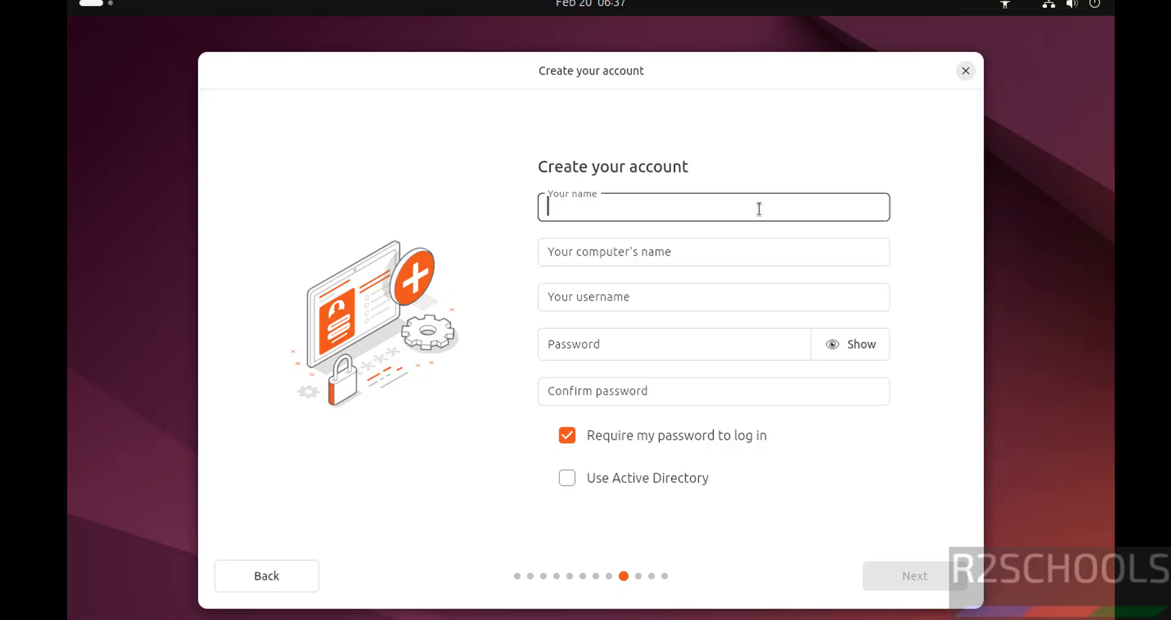
Enter r2schools as the account name and replace the suggested computer's name with ub24044vm
type("r2schools")
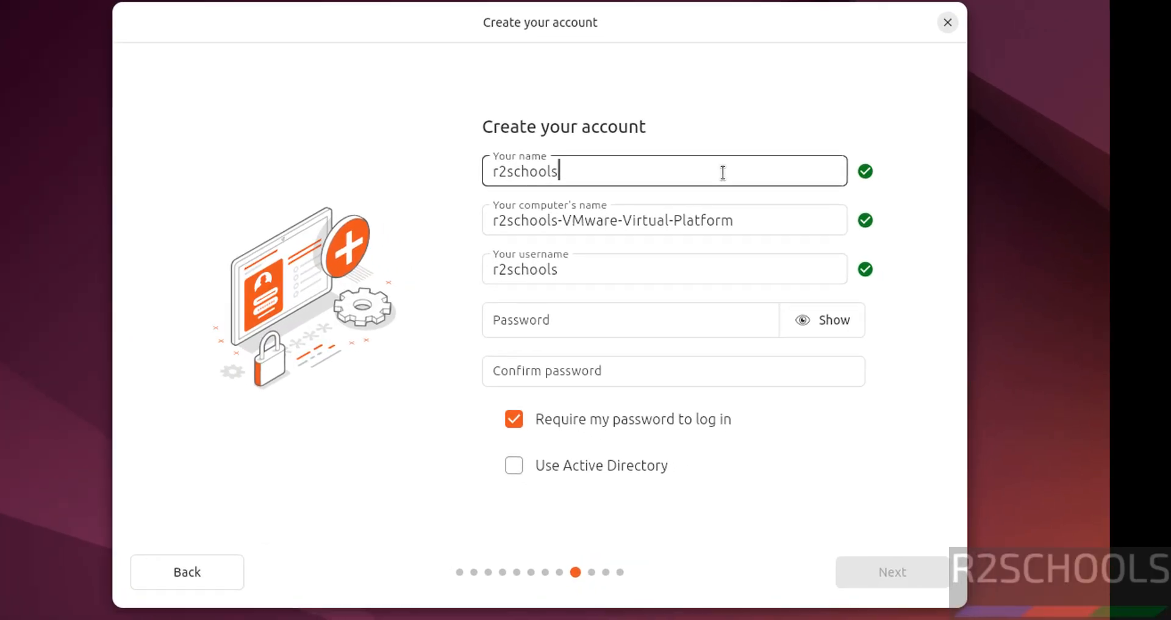
left_click_drag(723, 172, 497, 204)
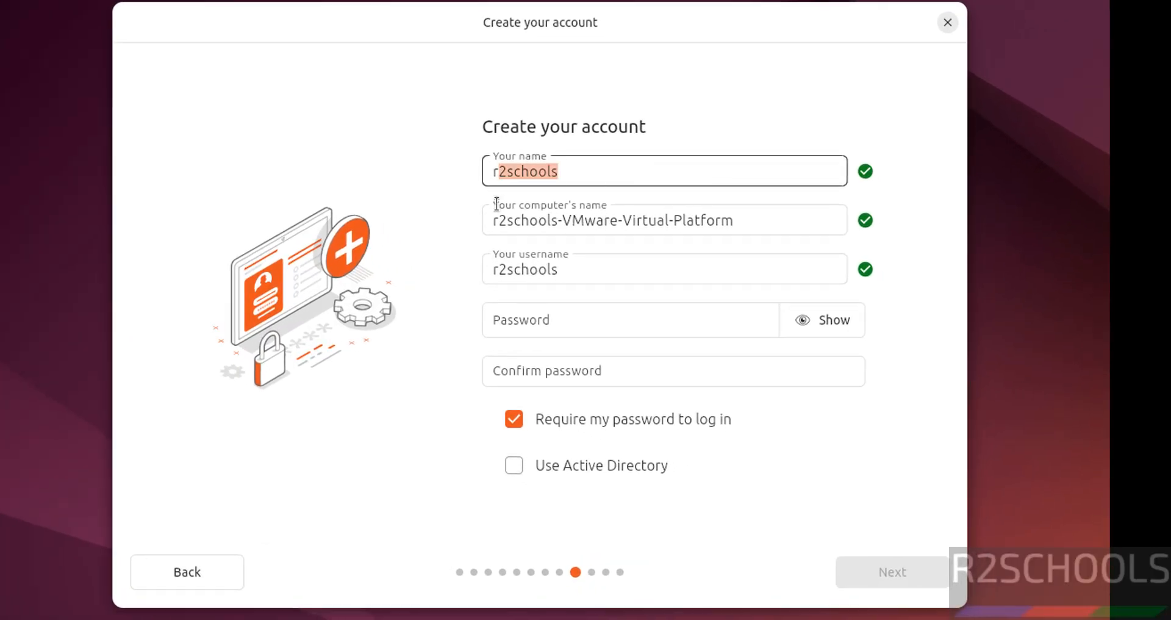
double_click(613, 269)
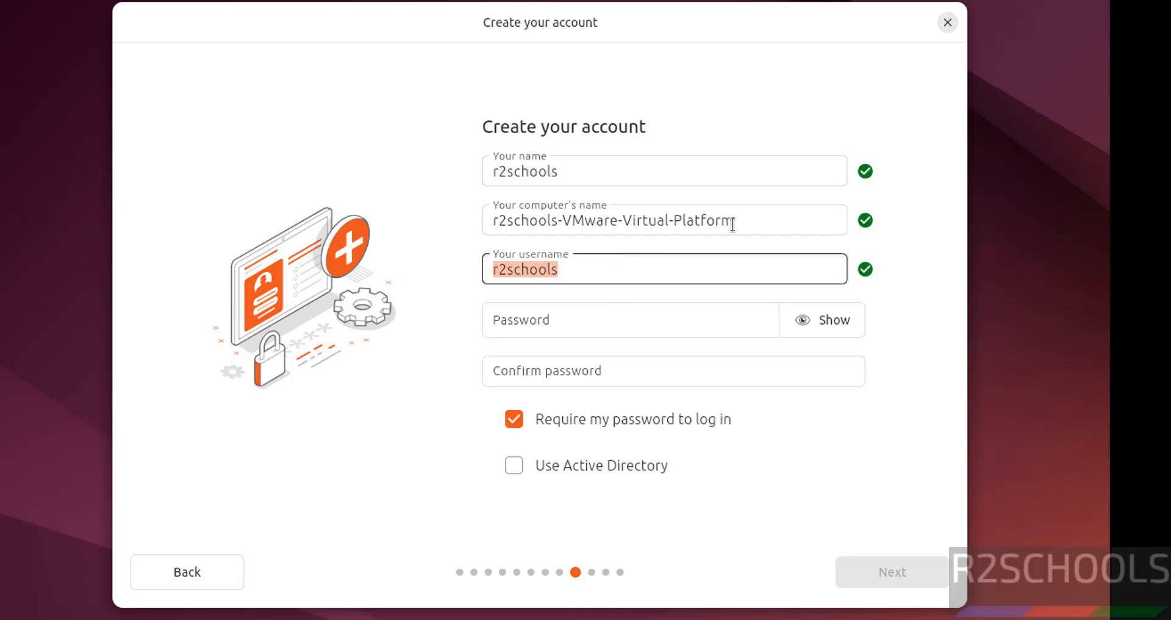
left_click_drag(734, 222, 483, 231)
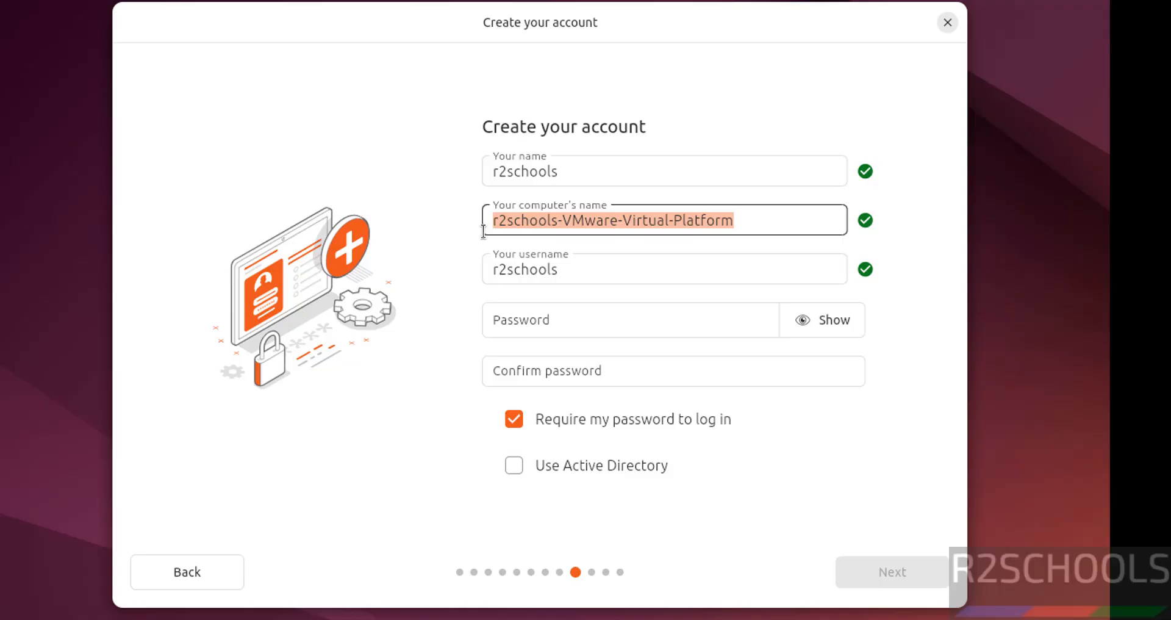
type("ub2404")
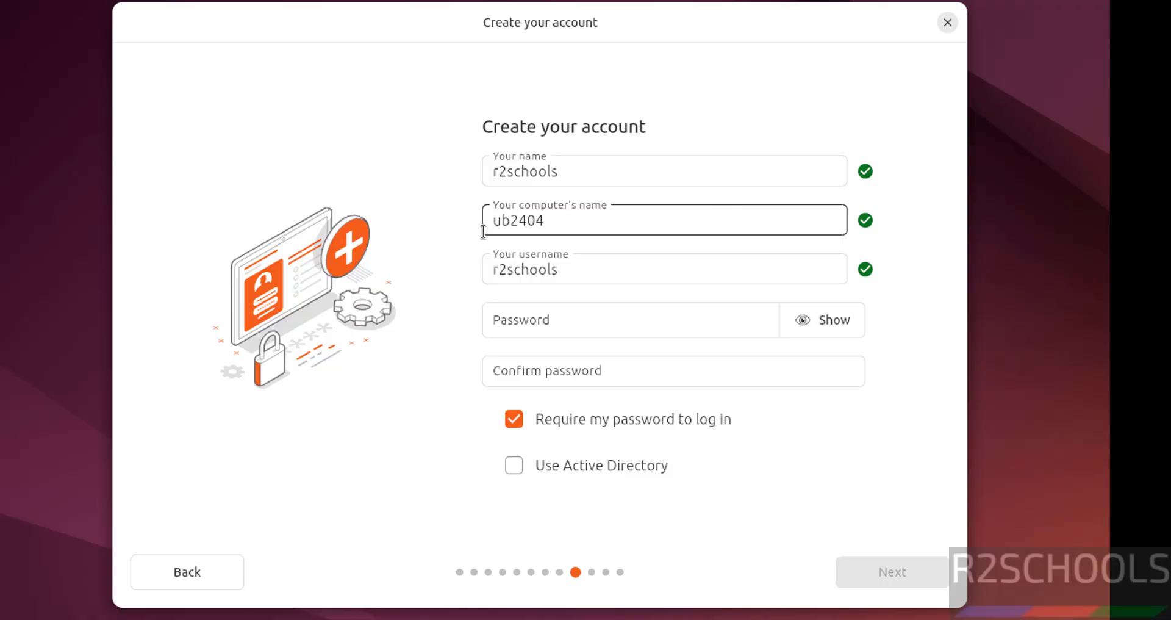
type("4vm")
key("Tab")
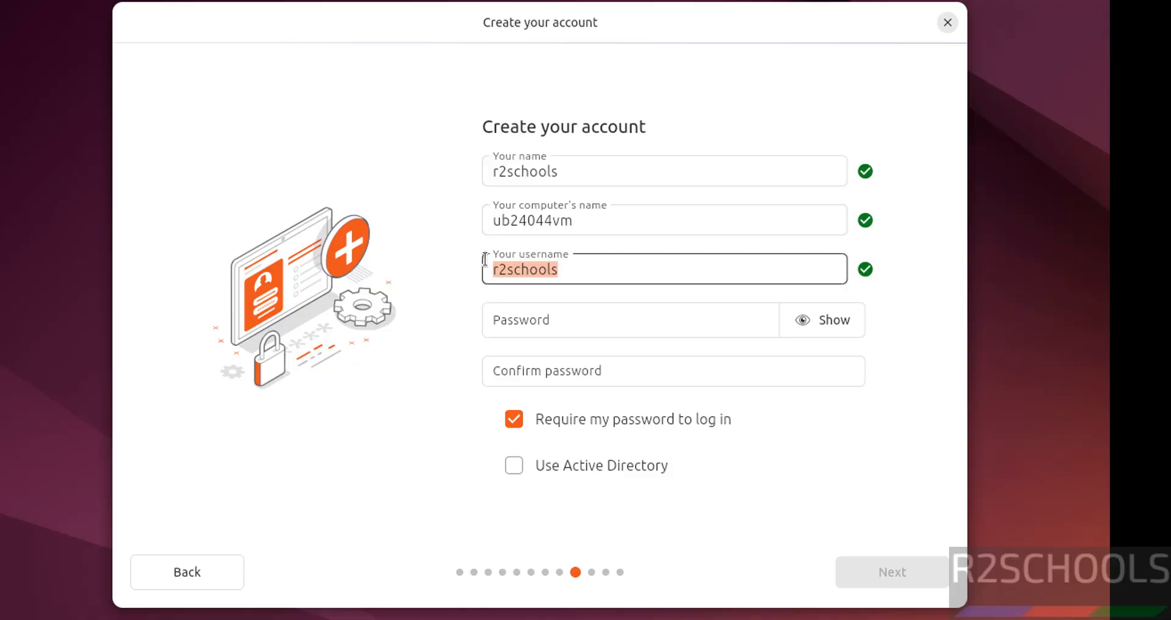
Keep the username, enter and confirm the account password, and continue to the timezone page
key("Tab")
type("admin")
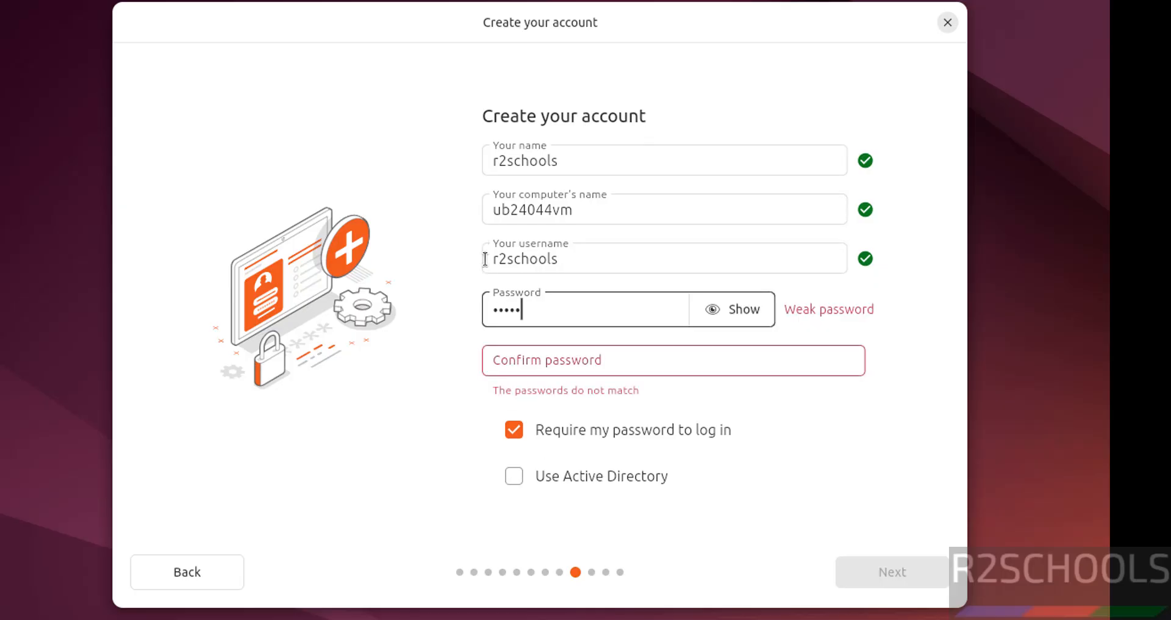
type("••••")
key("Tab")
key("Tab")
type("•")
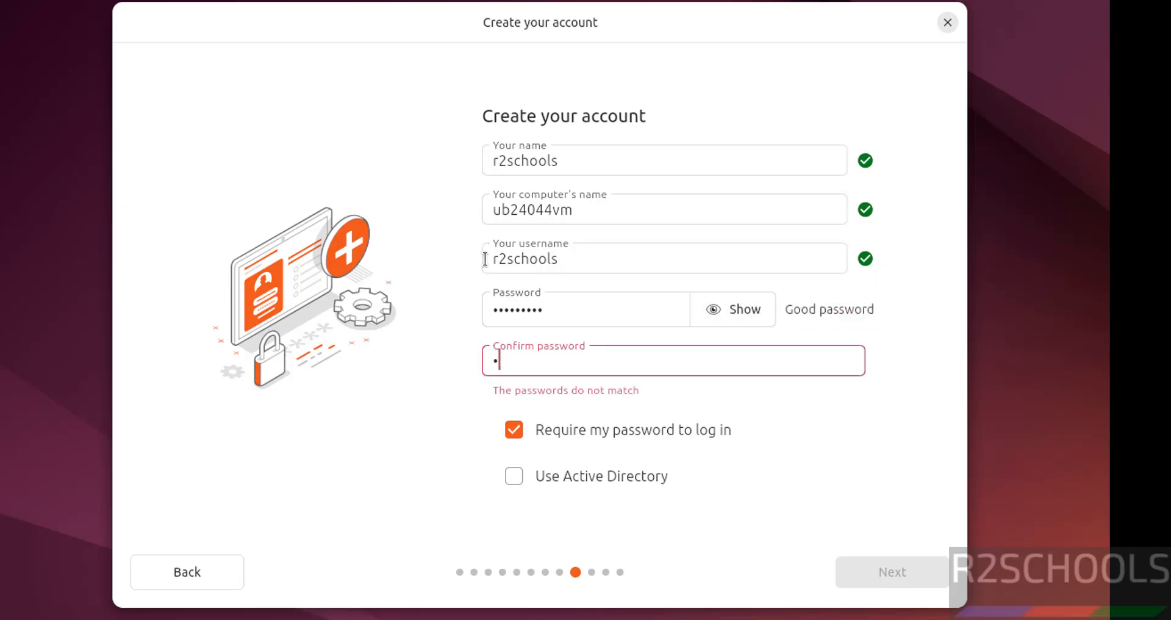
type("••••••••")
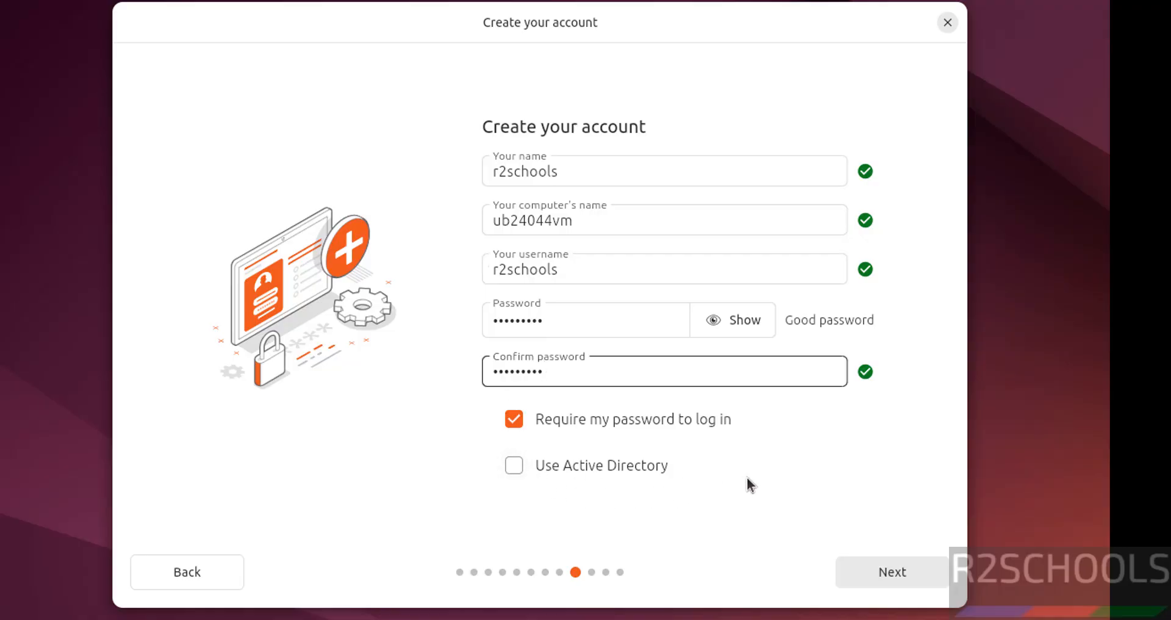
left_click(883, 571)
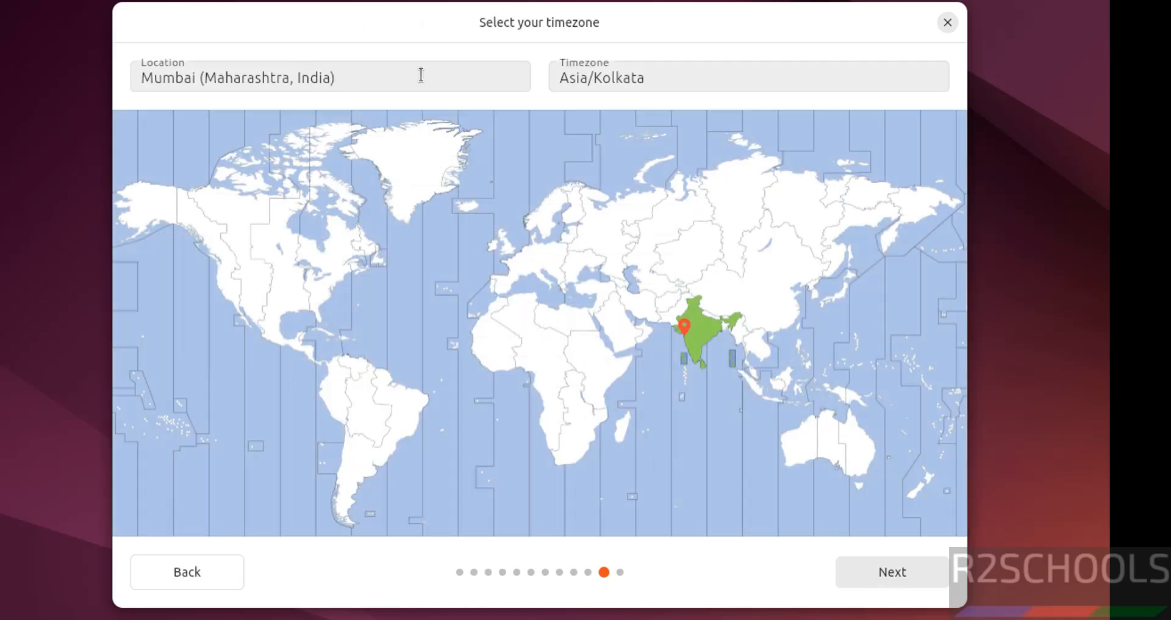
Set the timezone to Asia/Kolkata with Mumbai as location, check the review of choices and return to the timezone page
left_click(255, 280)
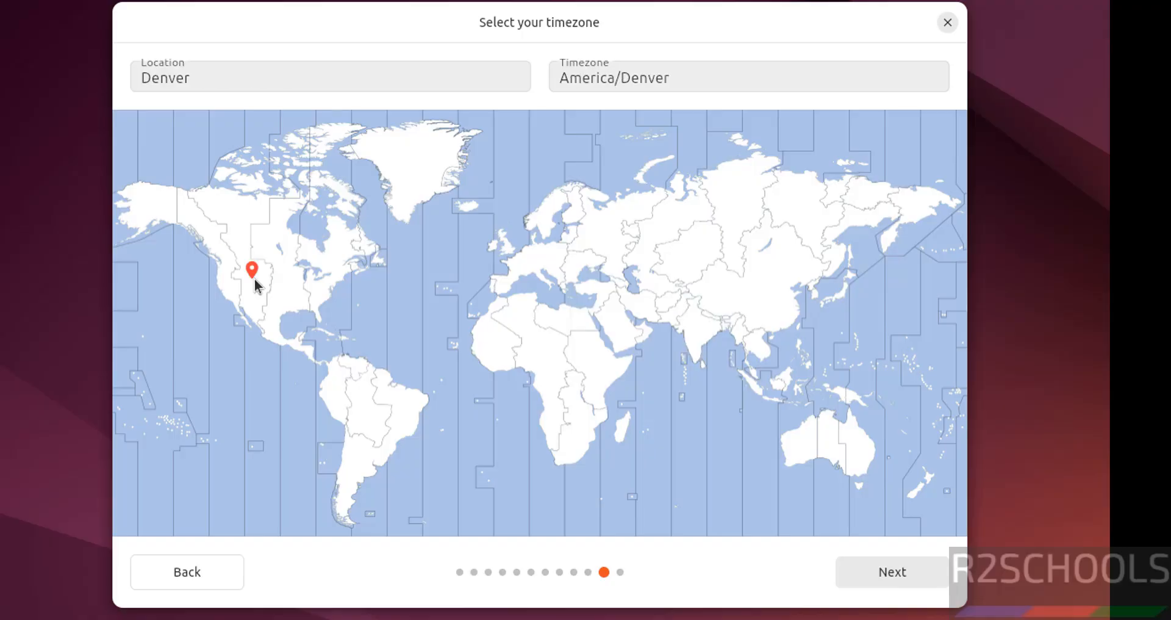
left_click(697, 334)
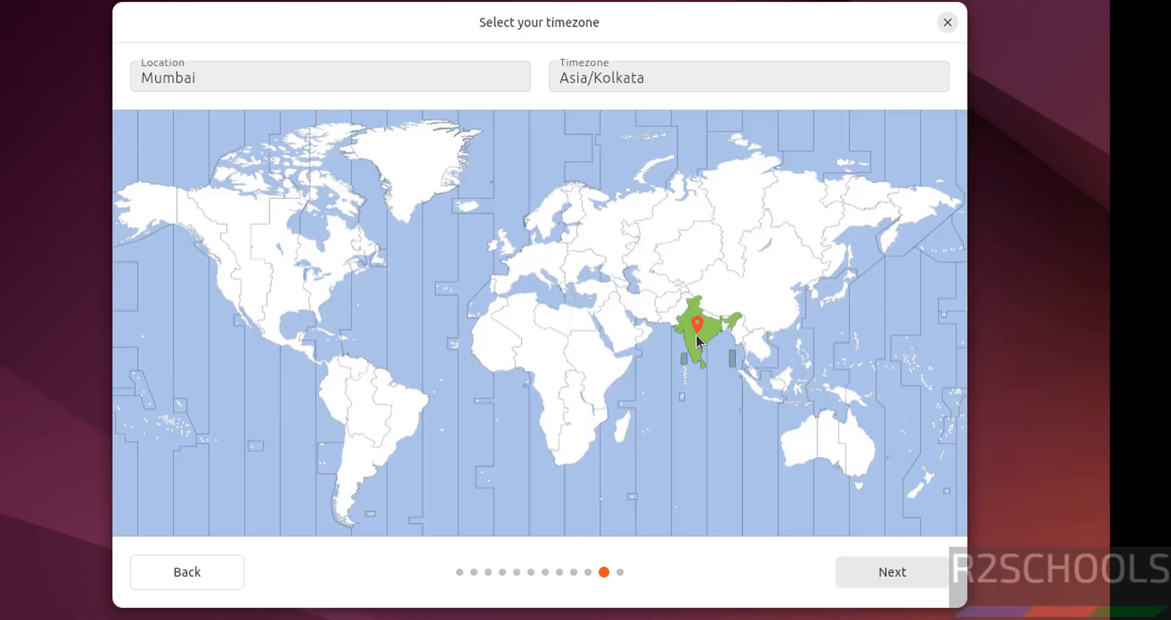
left_click(896, 568)
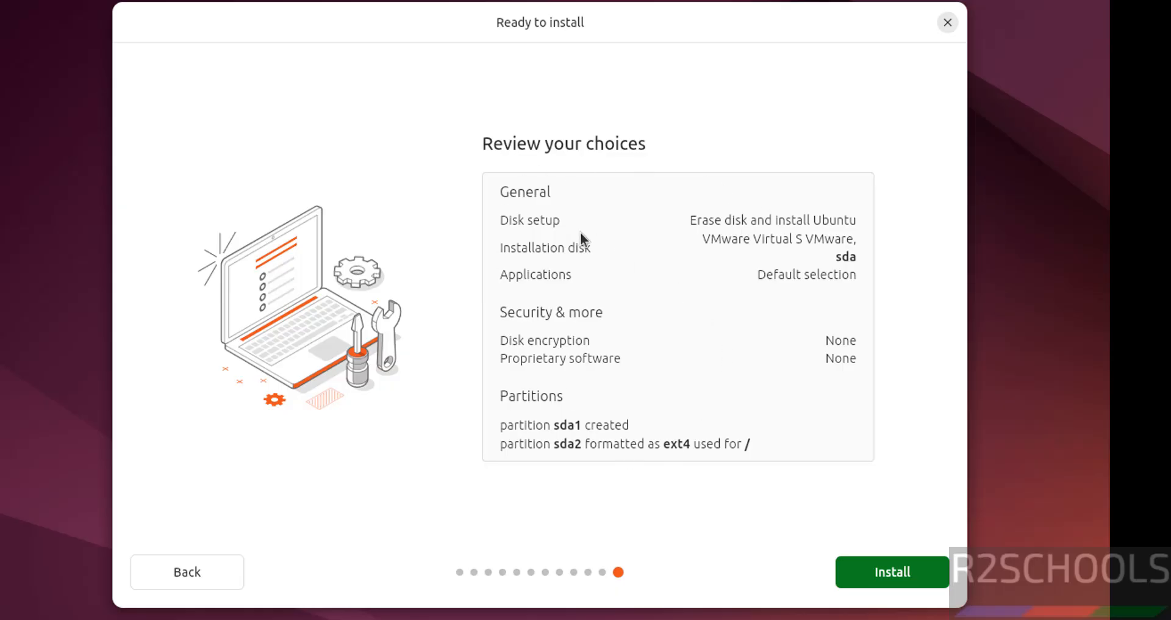
left_click(183, 571)
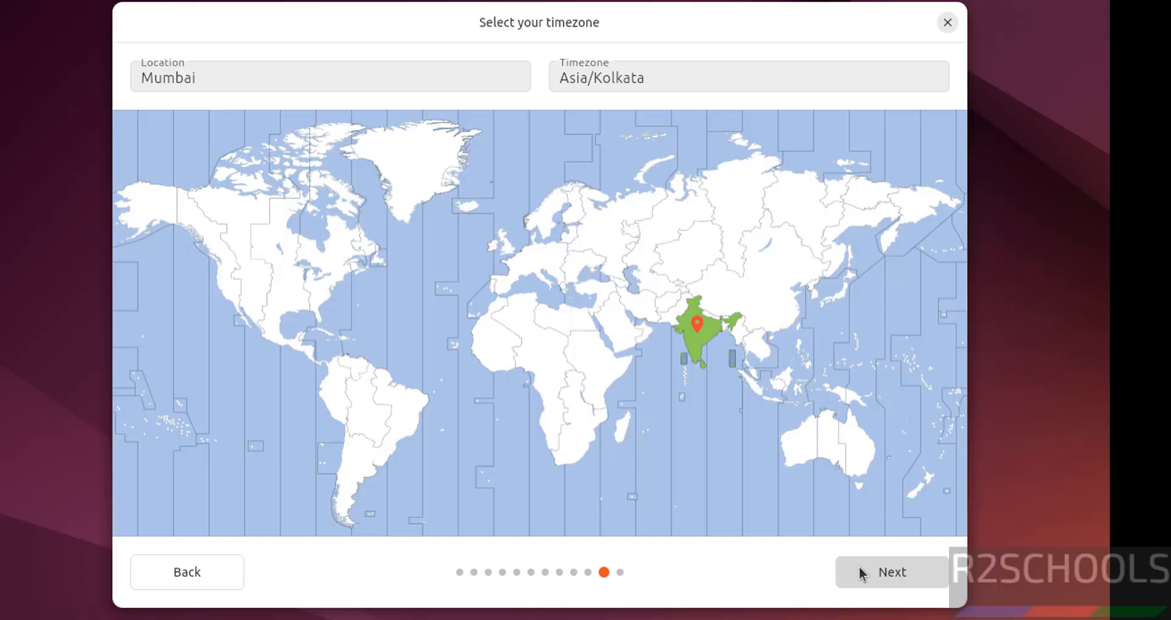
Accept the Asia/Kolkata timezone, install Ubuntu with the reviewed choices and restart the machine once installation completes
left_click(859, 567)
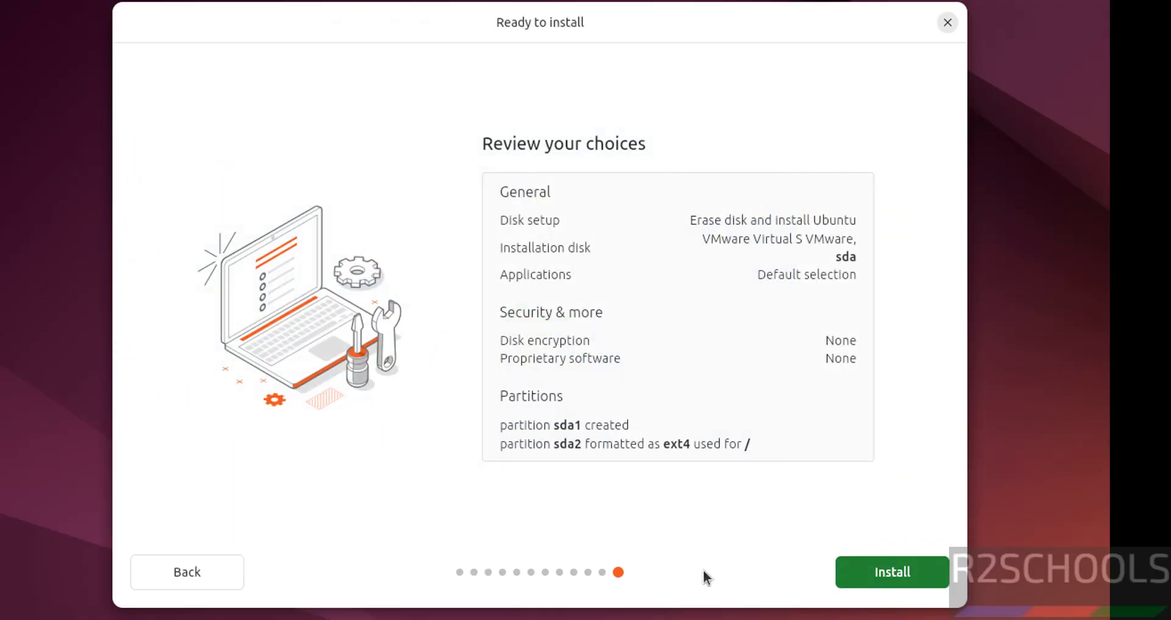
left_click(886, 579)
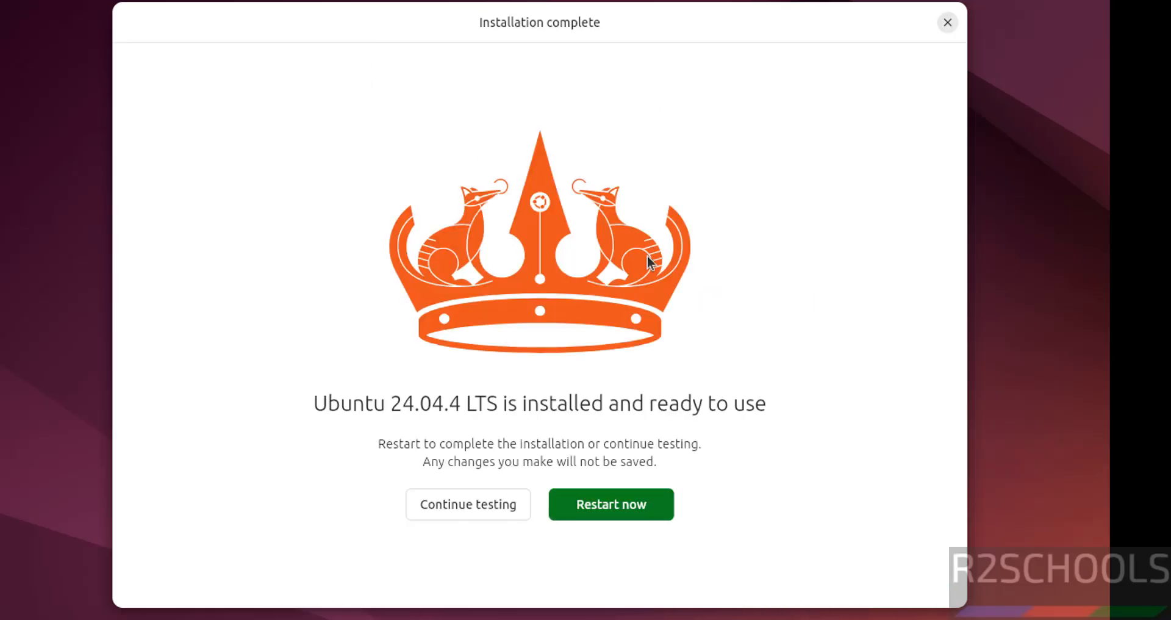
left_click(630, 501)
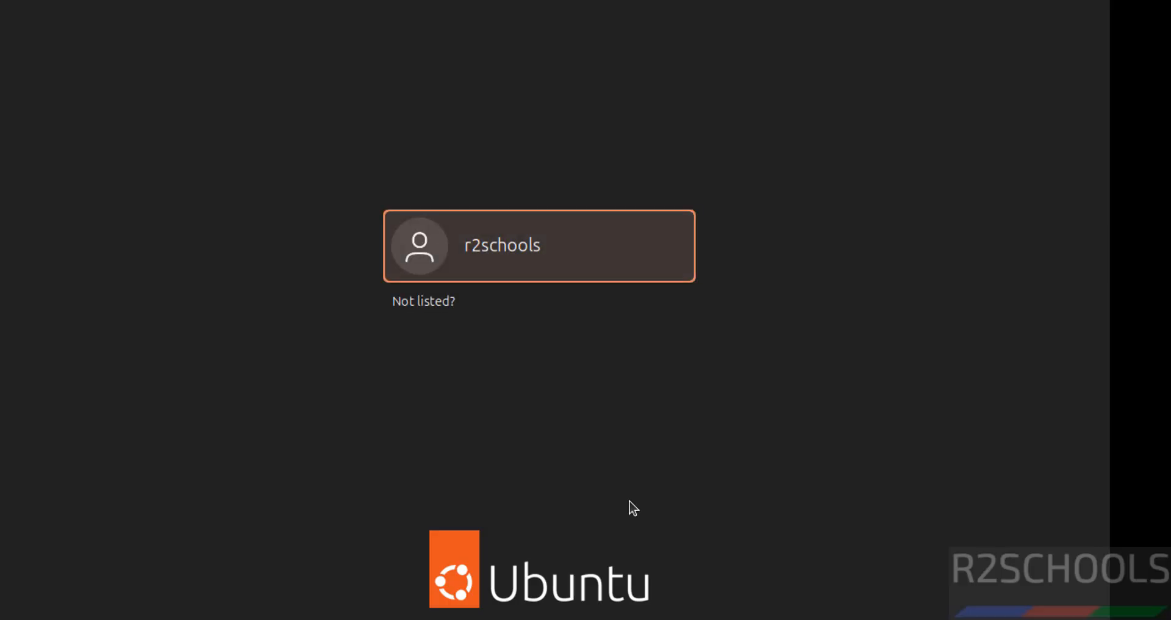
Log in to the r2schools account with the account password
left_click(574, 266)
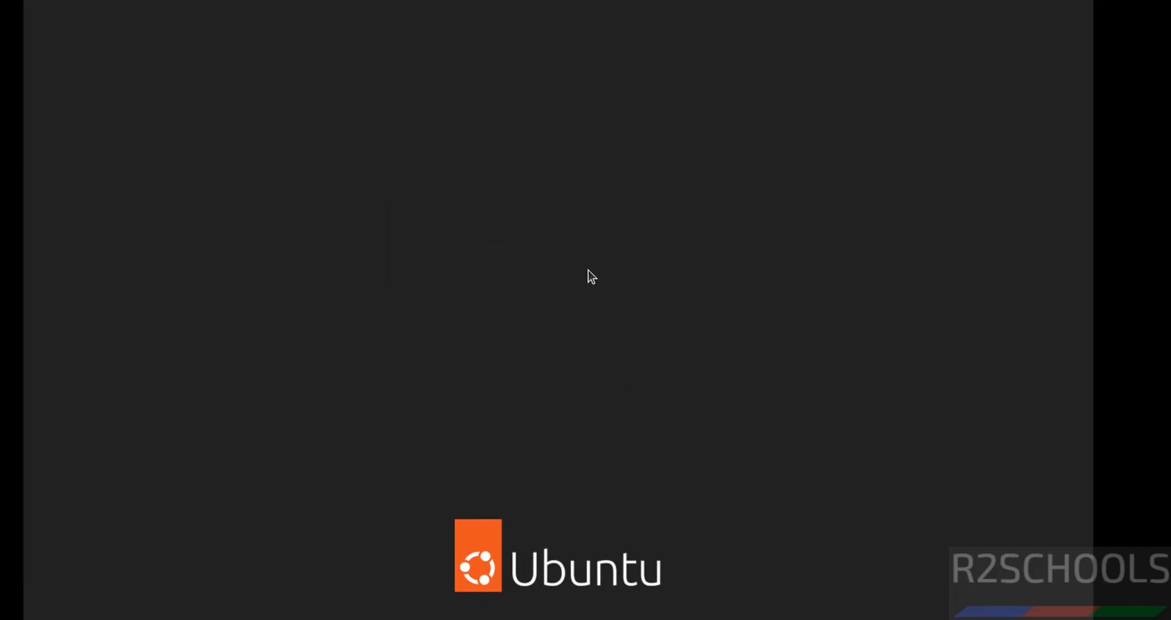
type("•••••")
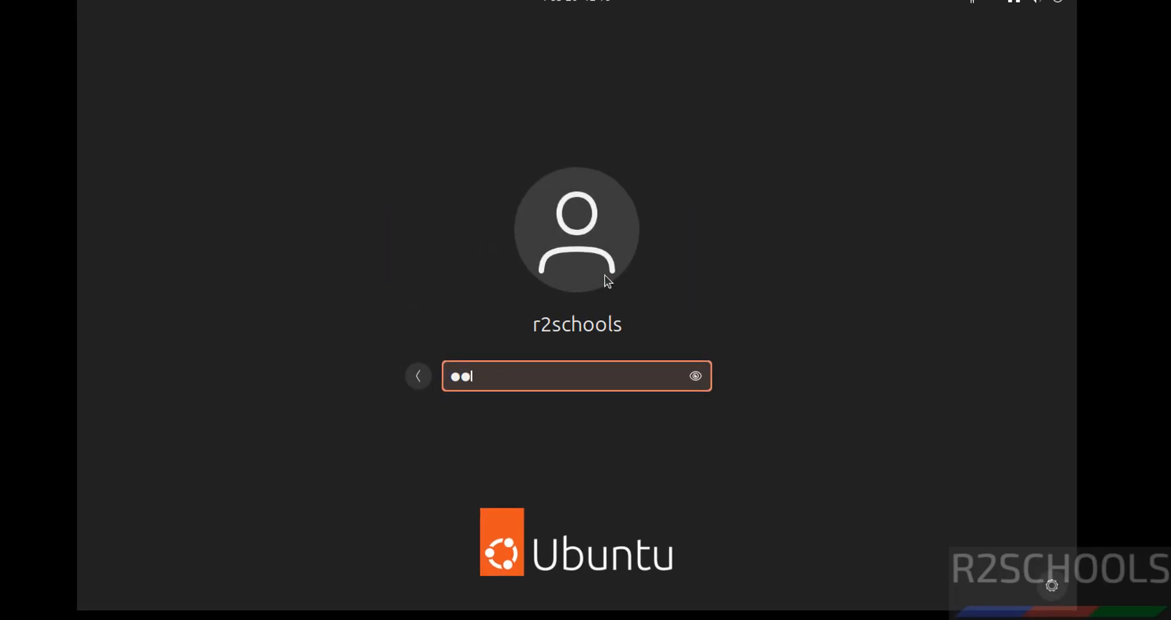
type("•••••")
key("Return")
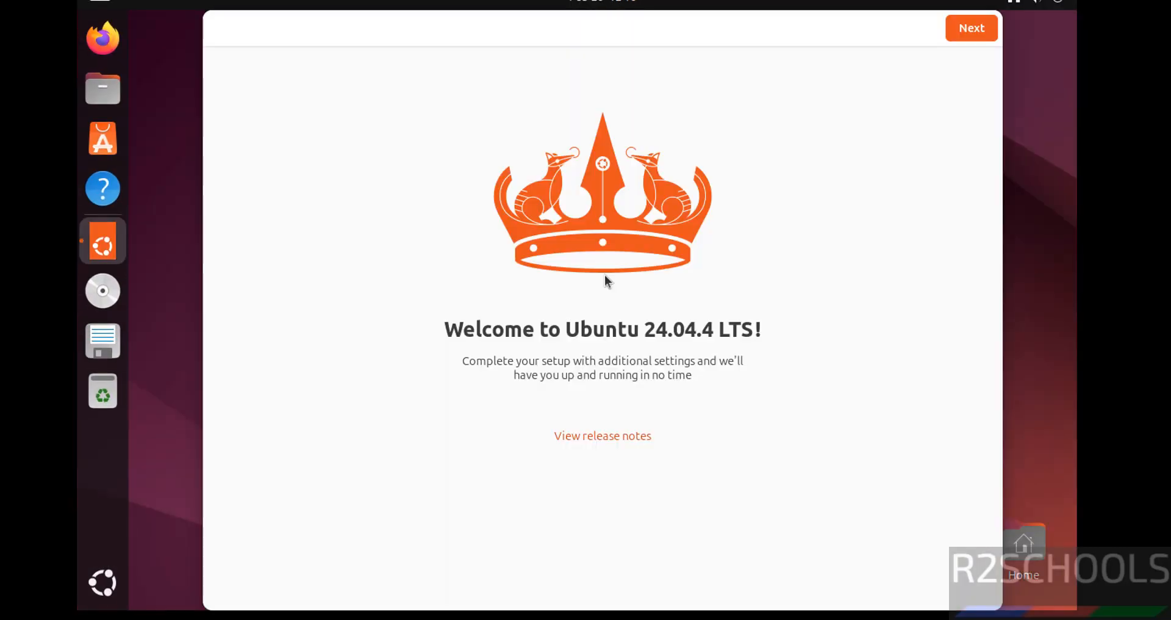
Complete the welcome setup, skipping Ubuntu Pro for now and choosing not to share system data
left_click(961, 27)
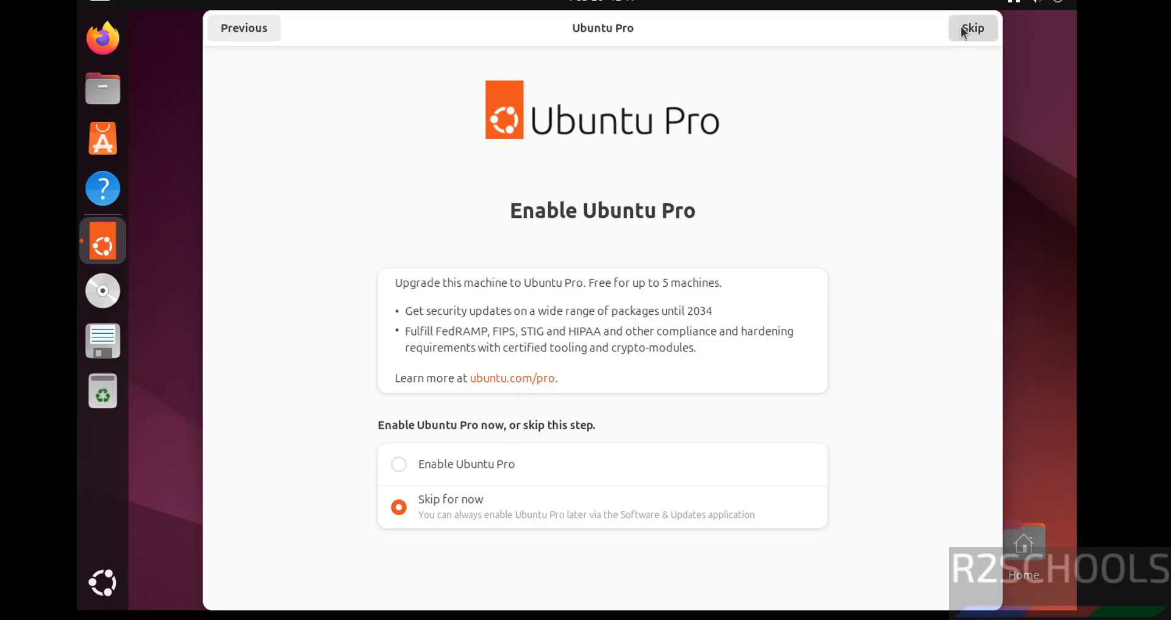
left_click(961, 27)
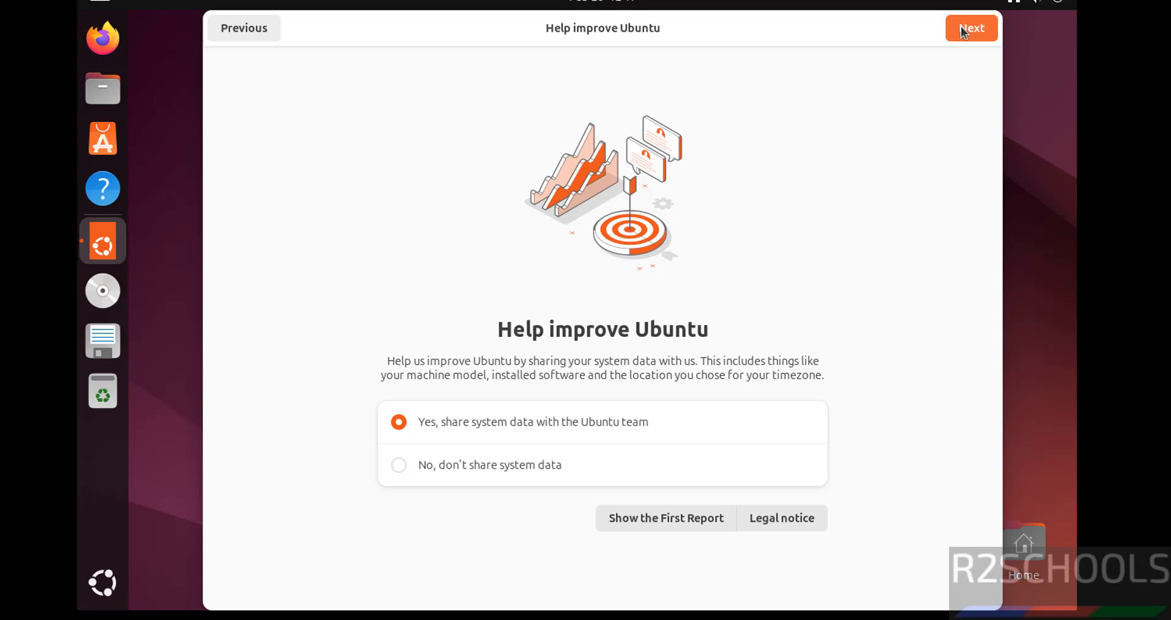
left_click(471, 473)
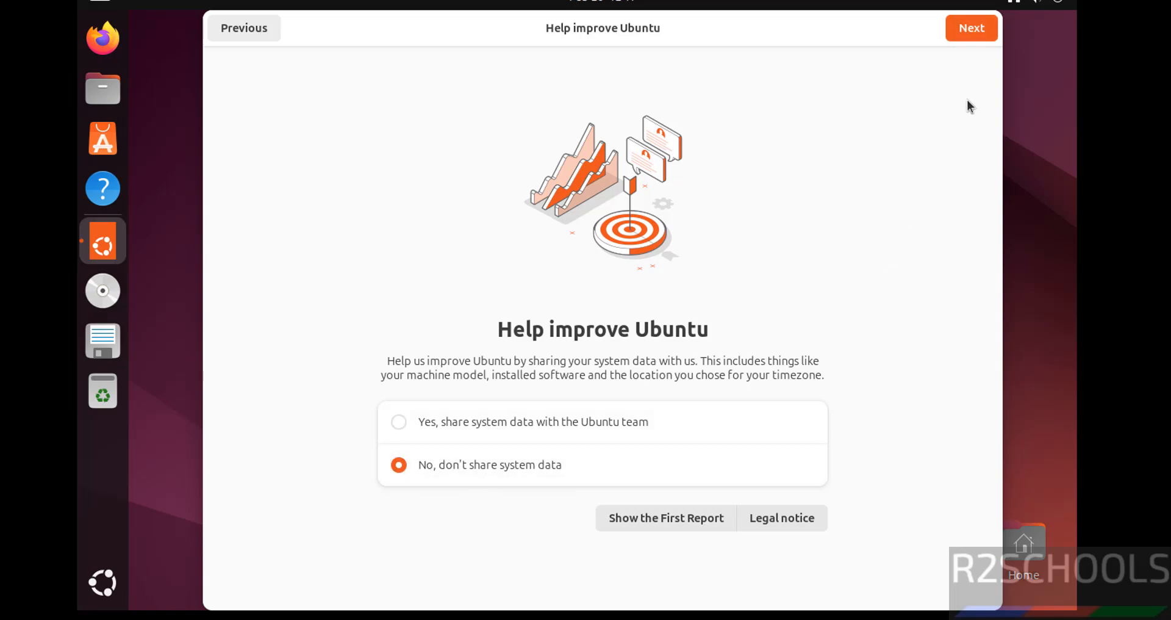
left_click(985, 34)
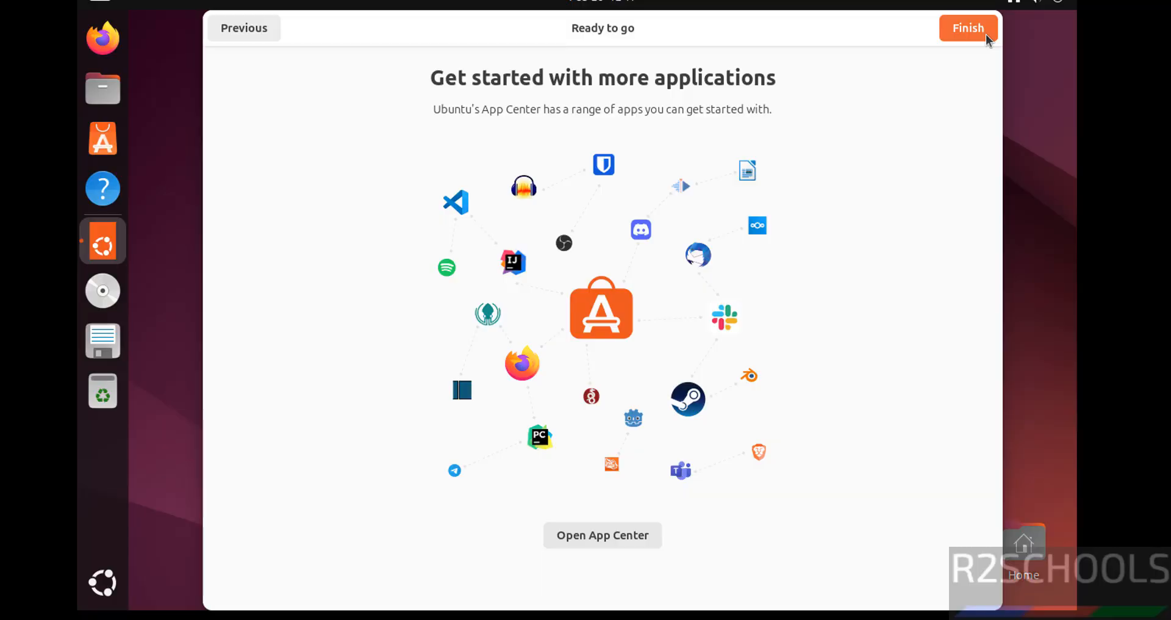
left_click(986, 34)
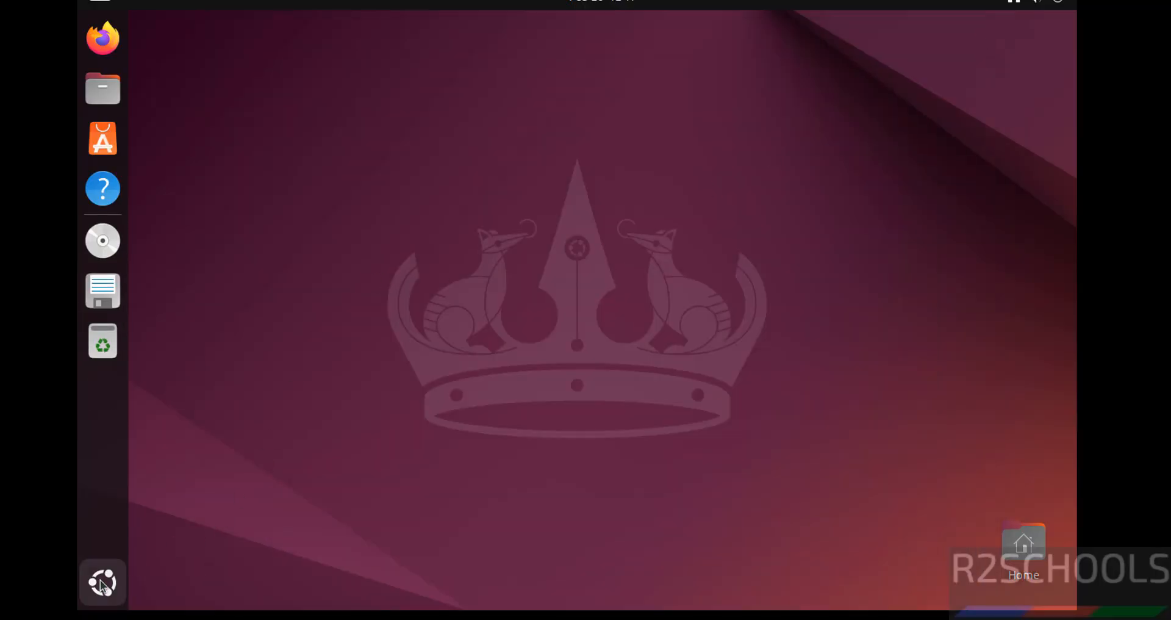
Open a terminal and set the Unnamed profile's custom font to Monospace at size 14
left_click(101, 580)
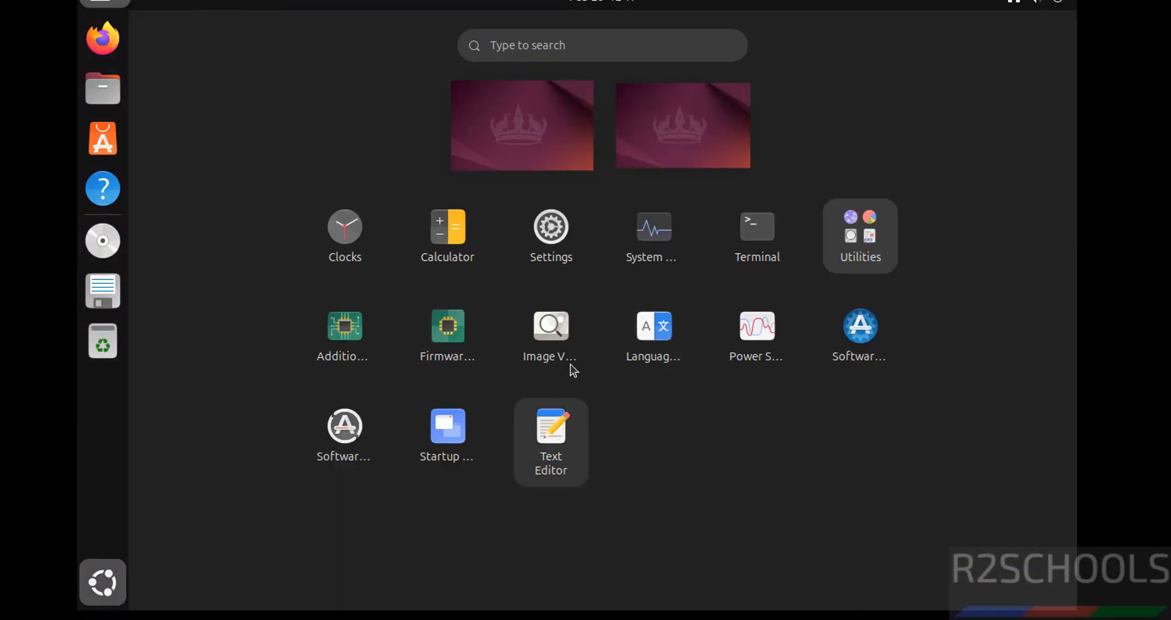
left_click(752, 242)
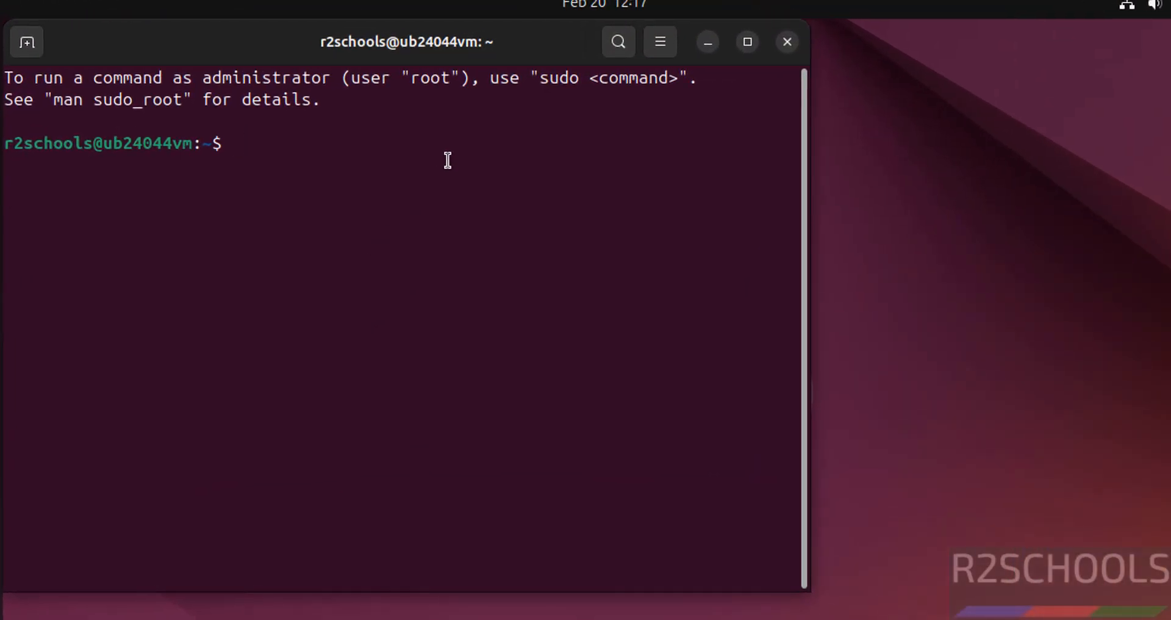
left_click(661, 41)
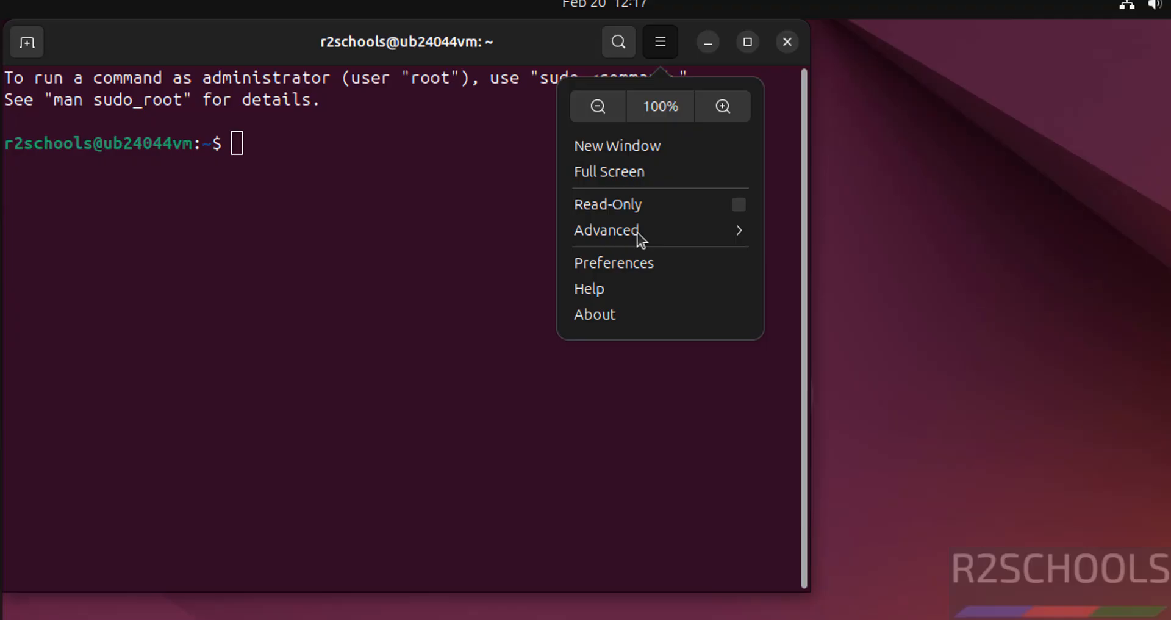
left_click(623, 263)
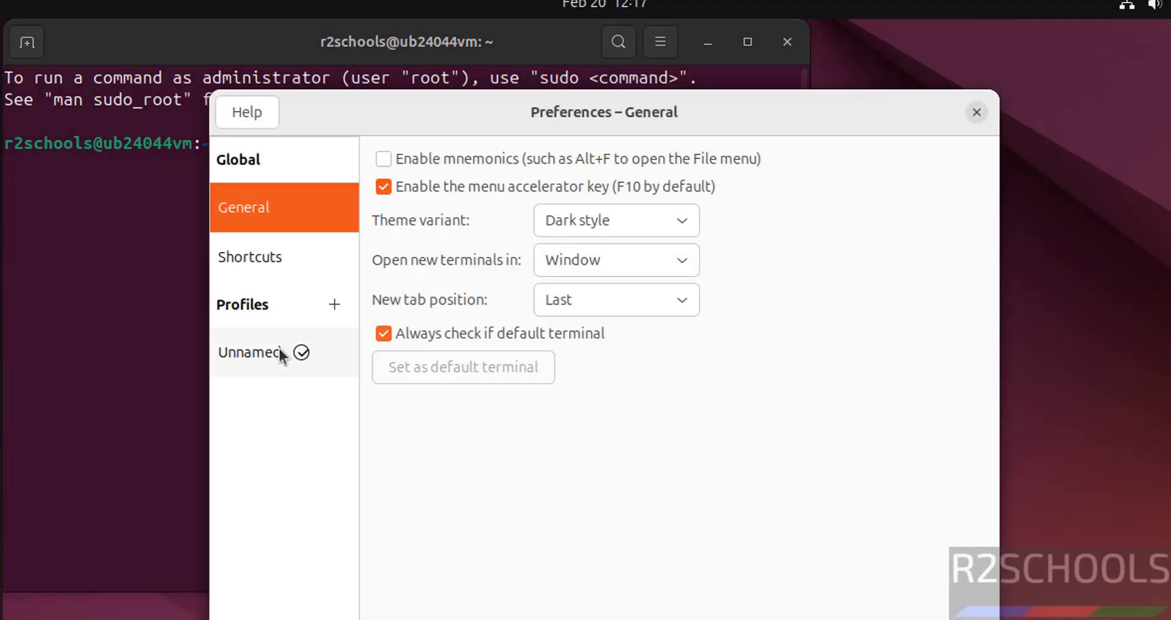
left_click(268, 353)
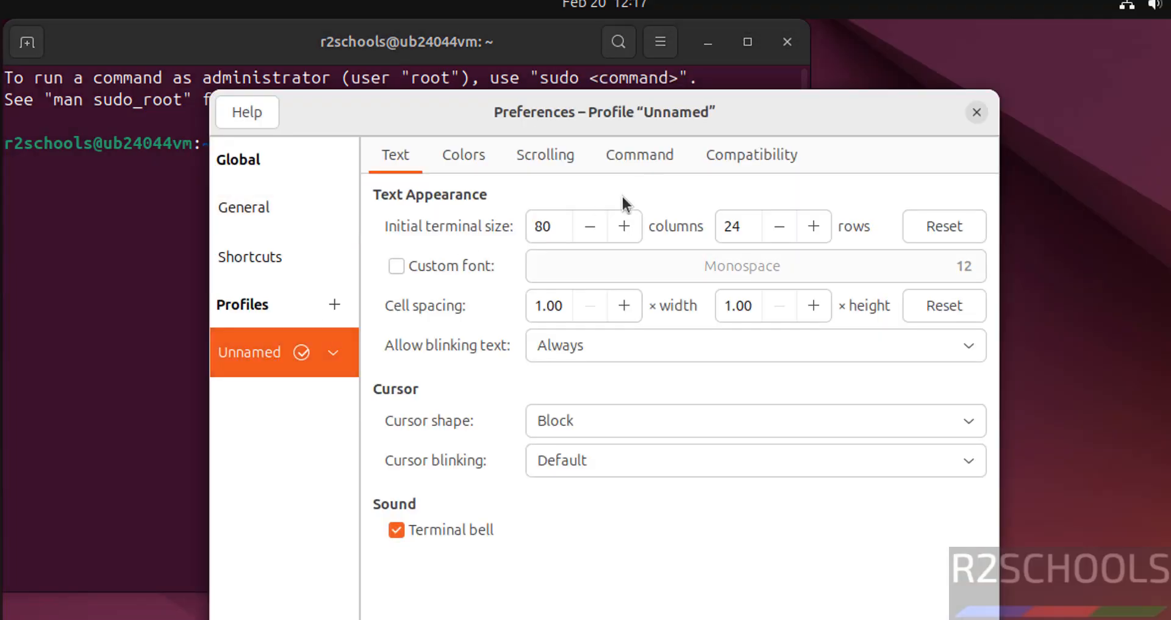
left_click(455, 262)
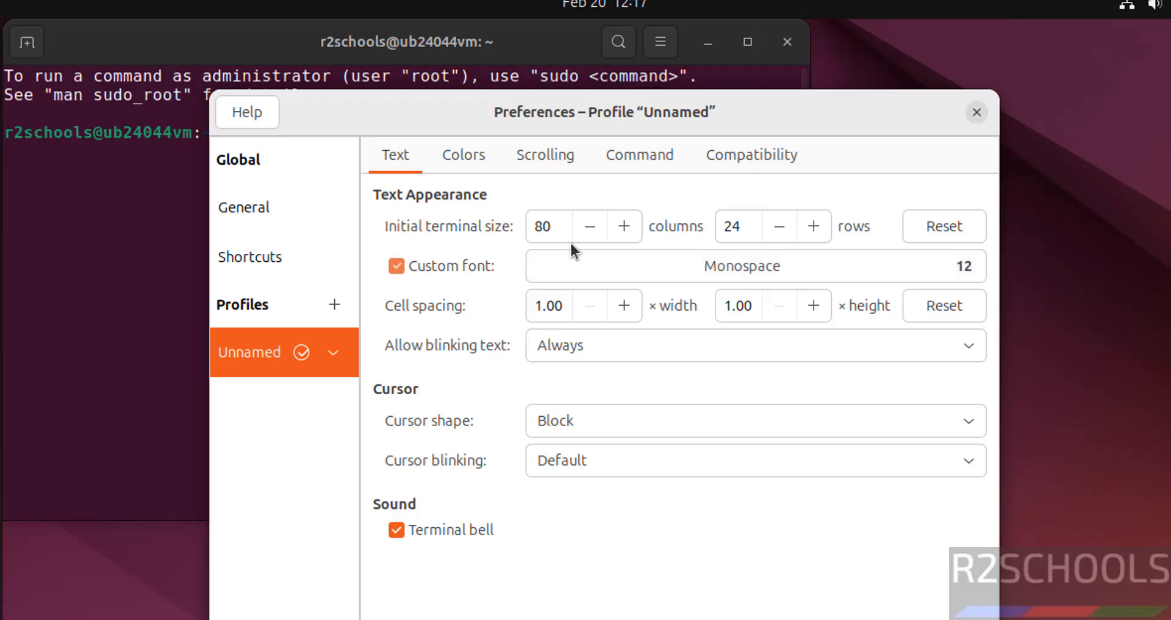
left_click(824, 256)
left_click(784, 613)
left_click(784, 613)
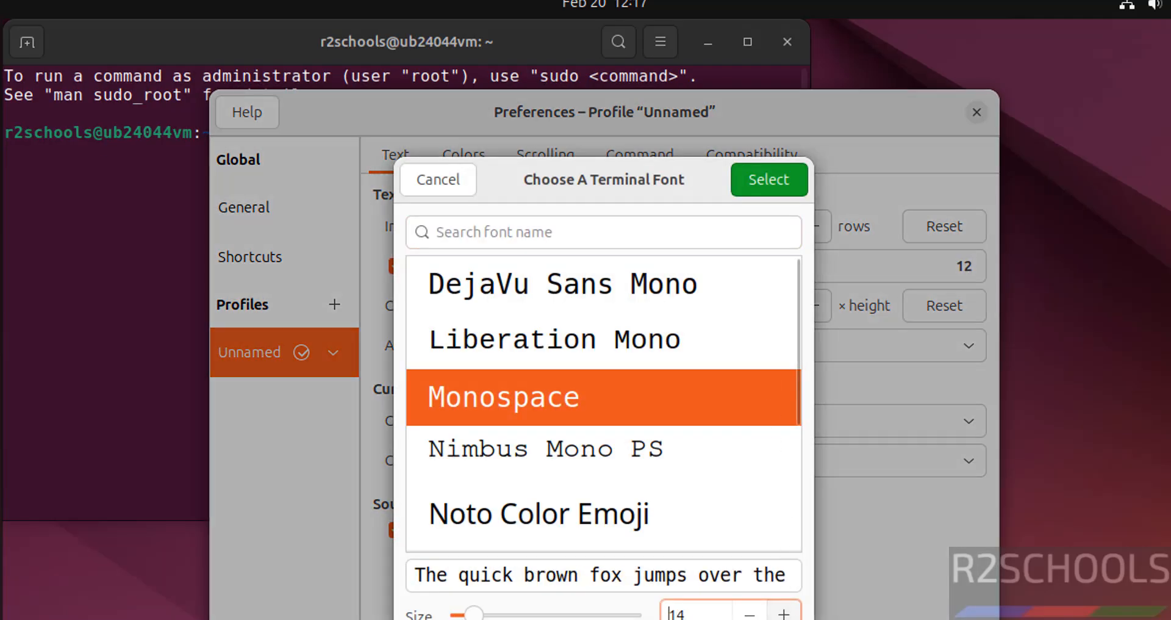
left_click(774, 186)
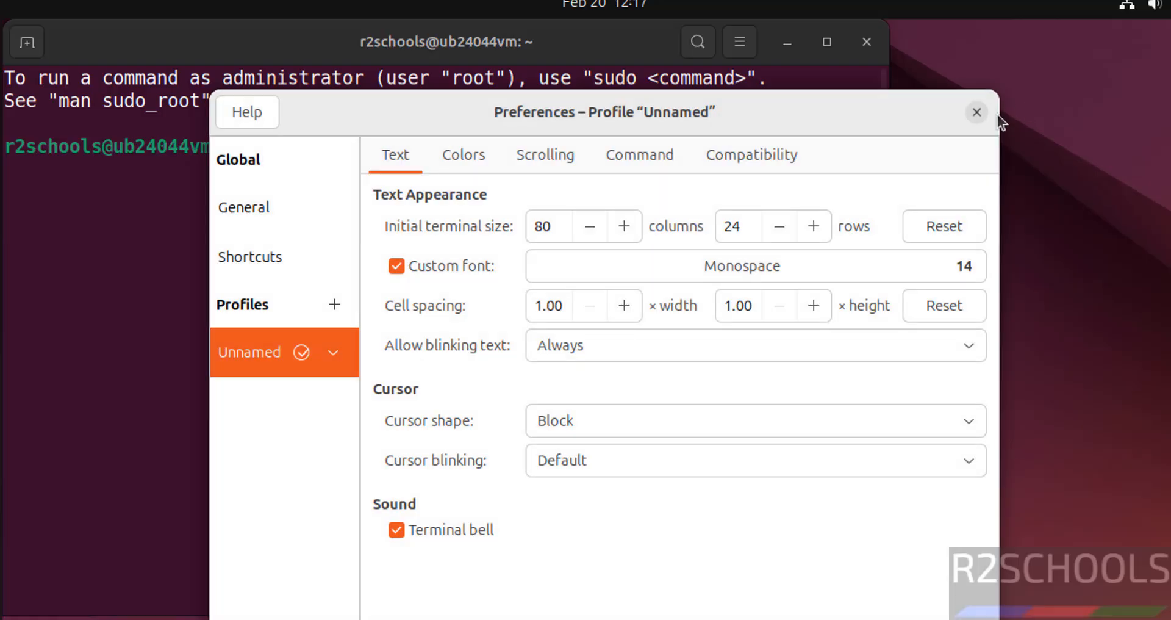
left_click(976, 112)
Display the operating system details with more /etc/os-release and check the VERSION value
type("mo")
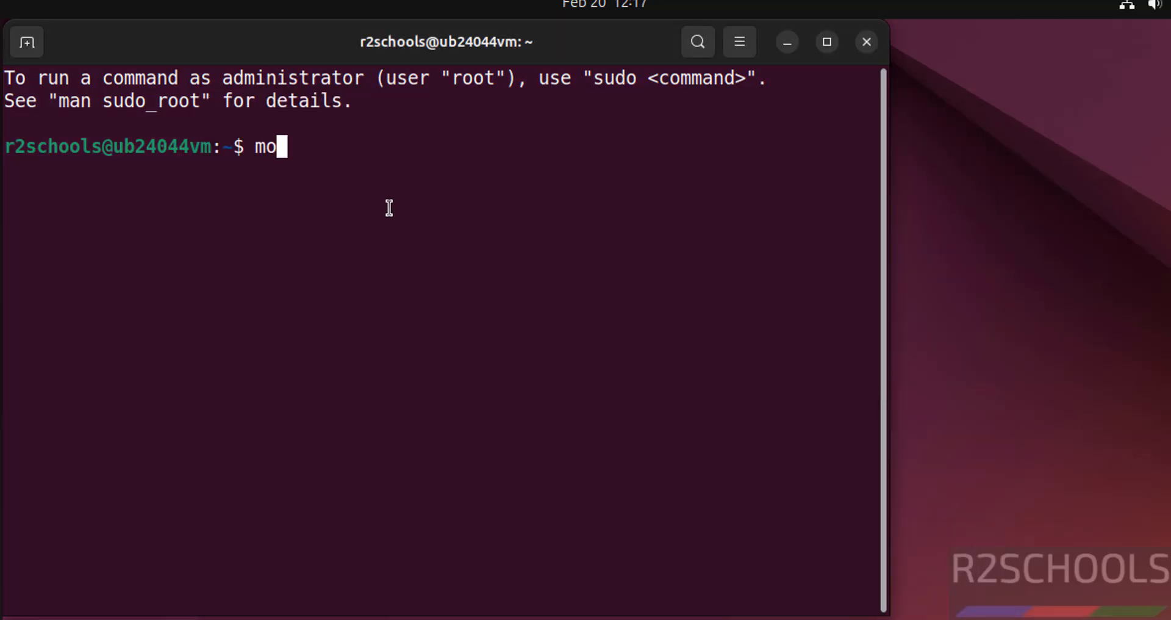
type("re /etc/")
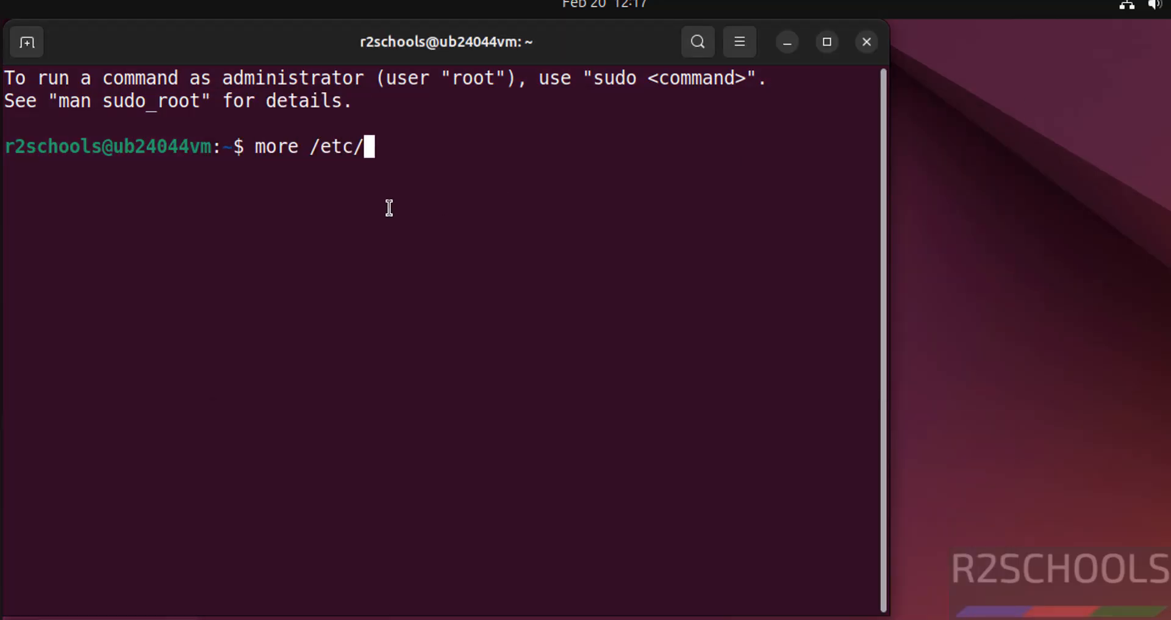
type("os-release")
key("Return")
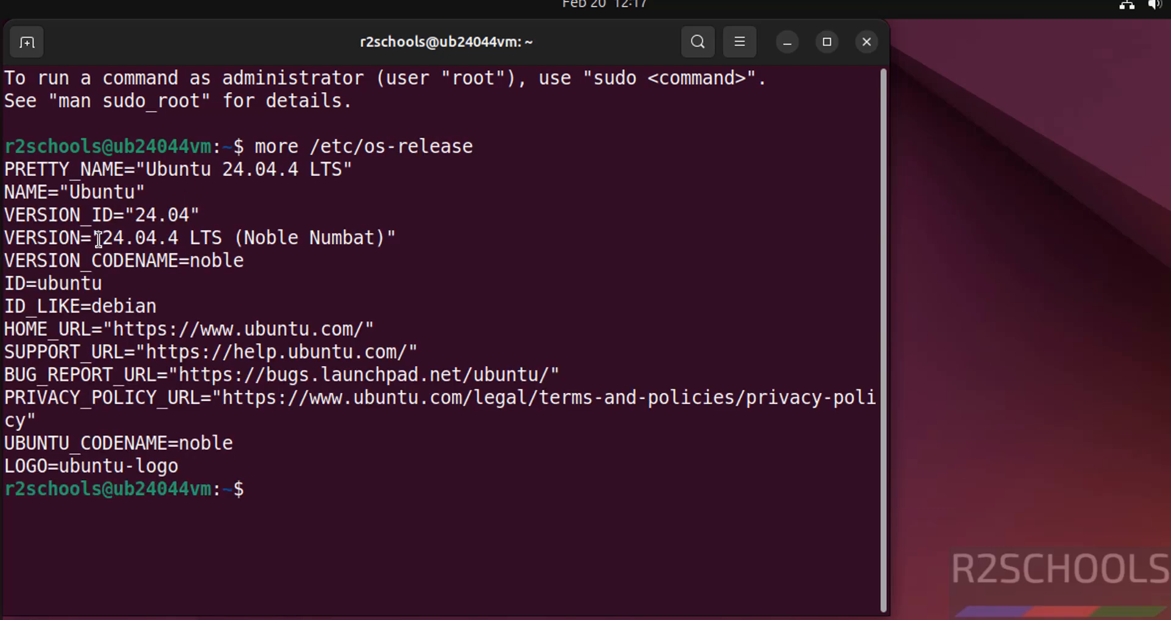
left_click_drag(100, 238, 222, 239)
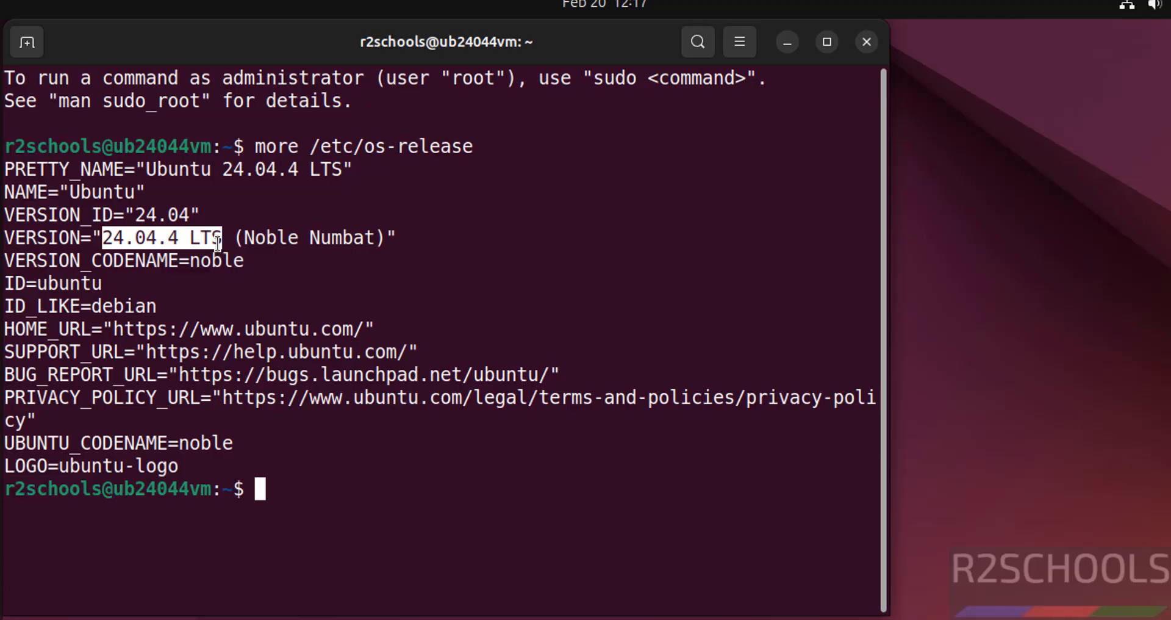
left_click(477, 344)
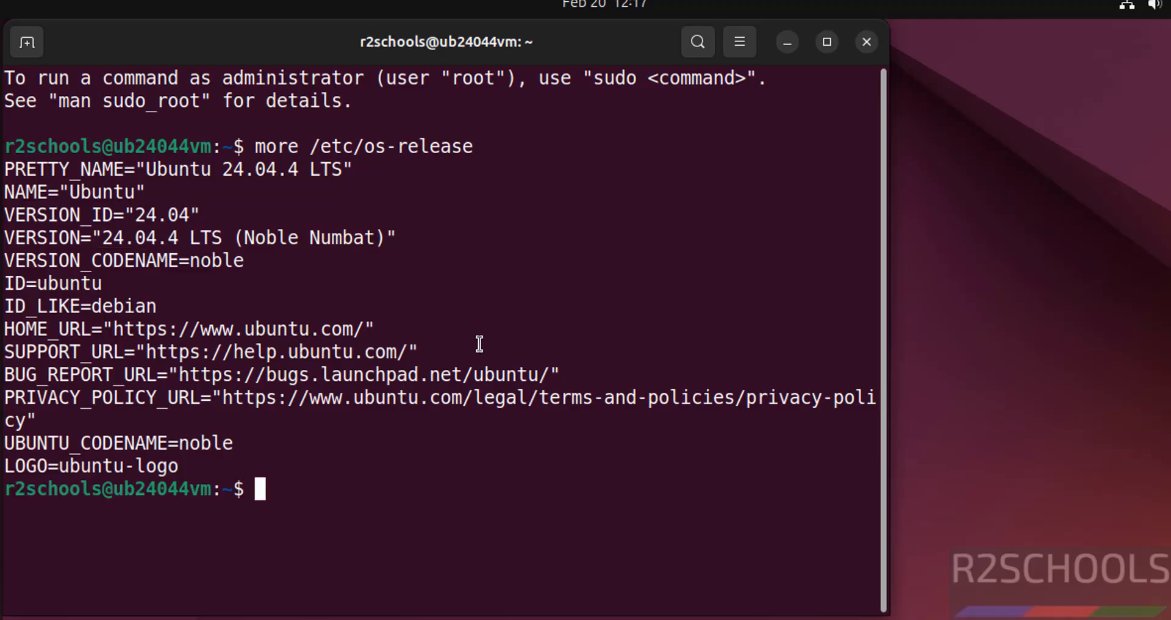
Try ifconfig, and list the network interfaces and addresses with ip addr
type("ifconfig")
key("Return")
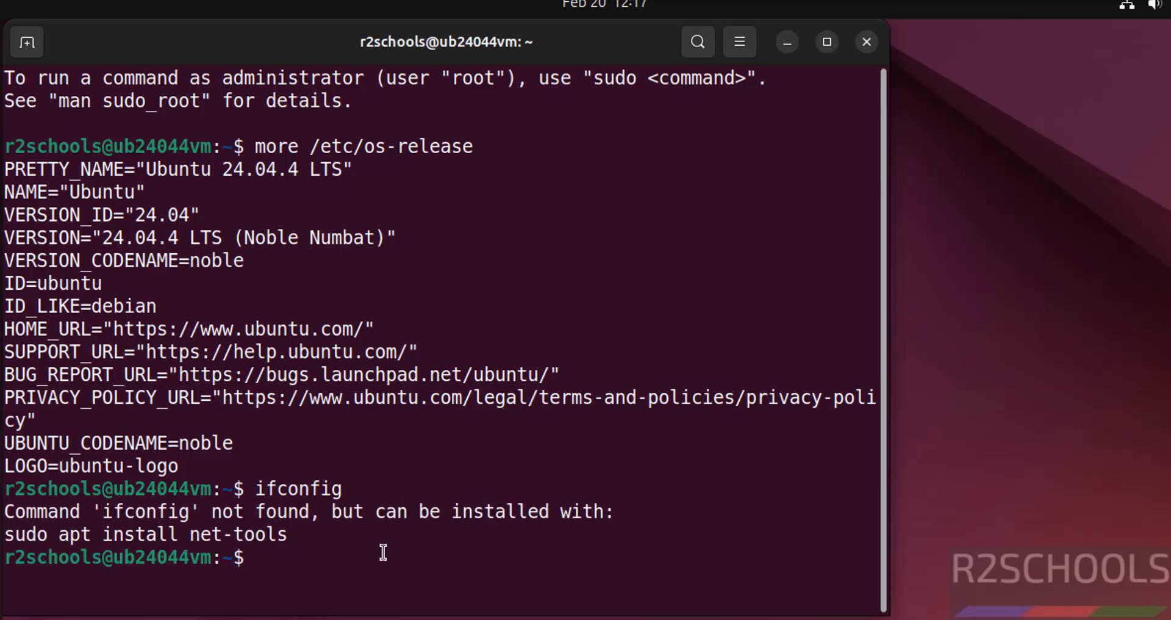
type("ip addr")
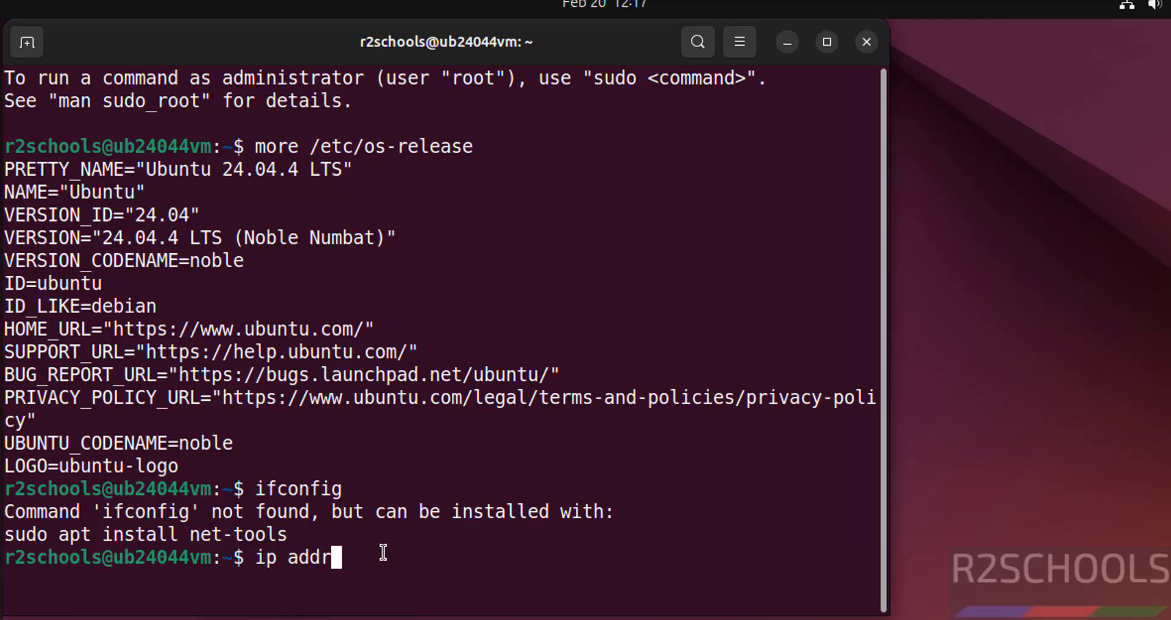
key("Return")
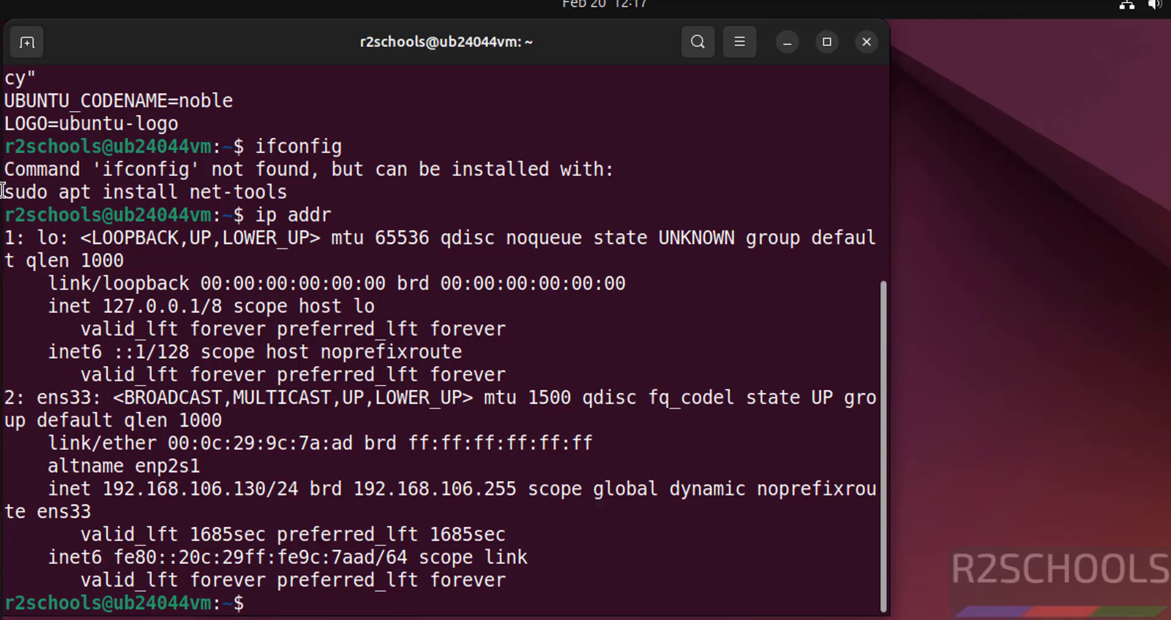
Copy the suggested command sudo apt install net-tools from the terminal output, run it and enter the sudo password
left_click_drag(3, 192, 283, 193)
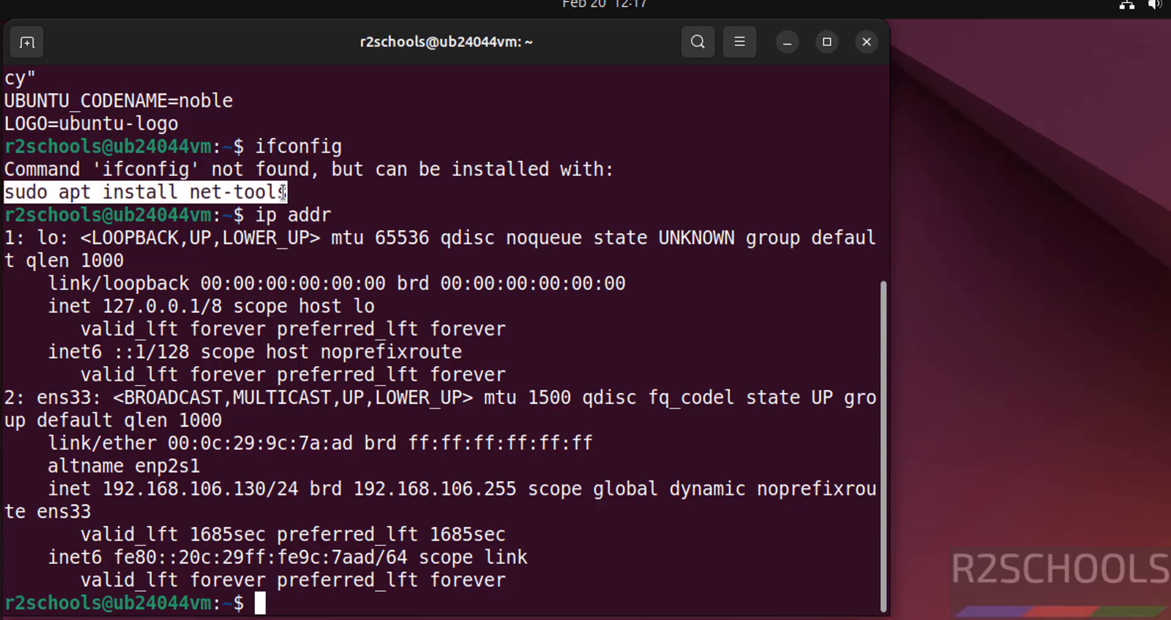
right_click(283, 192)
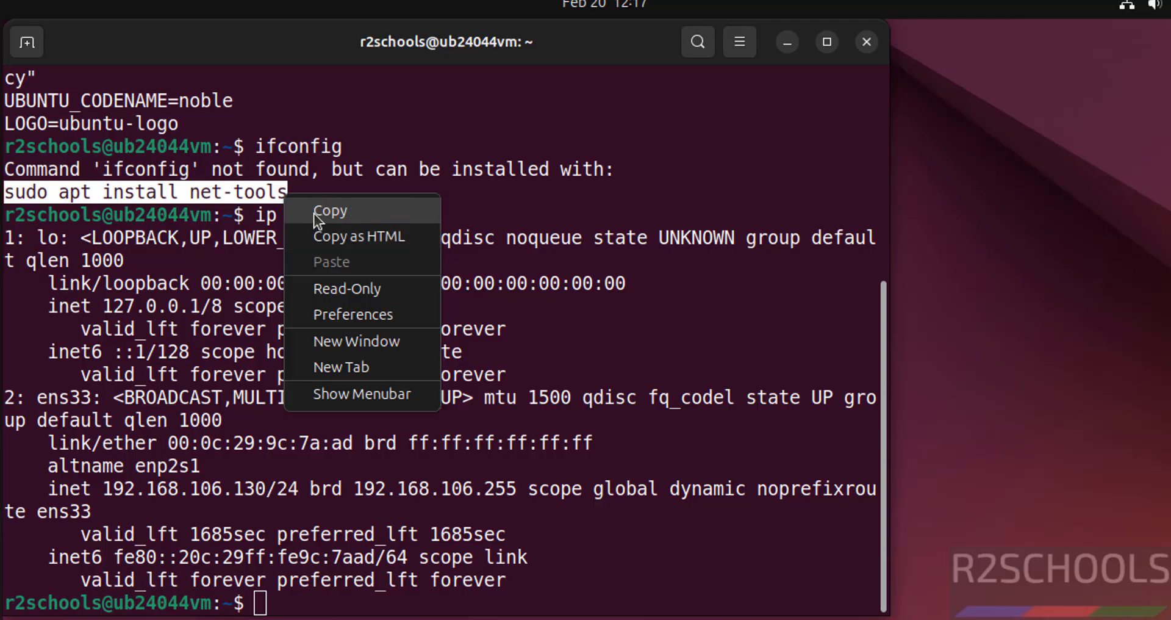
left_click(314, 213)
right_click(314, 213)
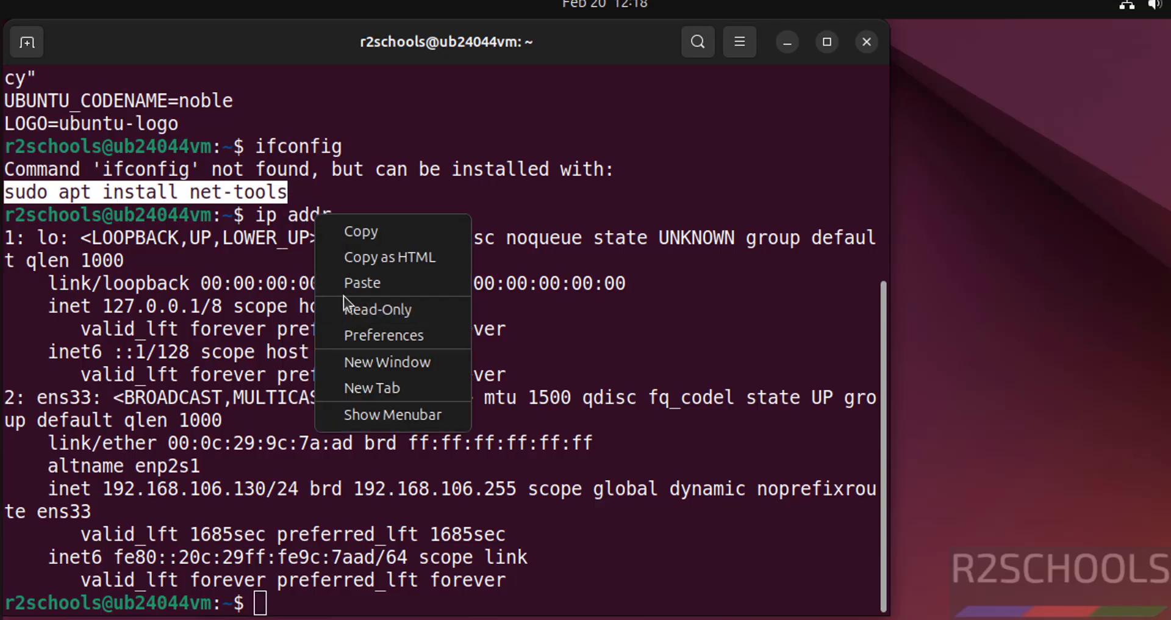
left_click(356, 282)
key("Return")
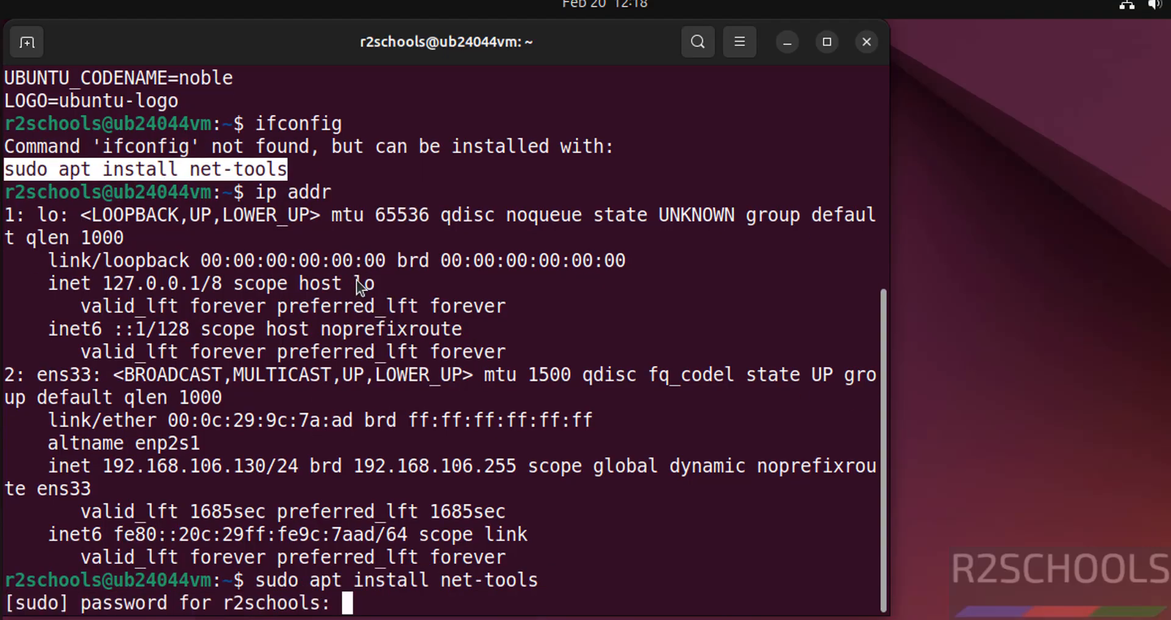
key("Return")
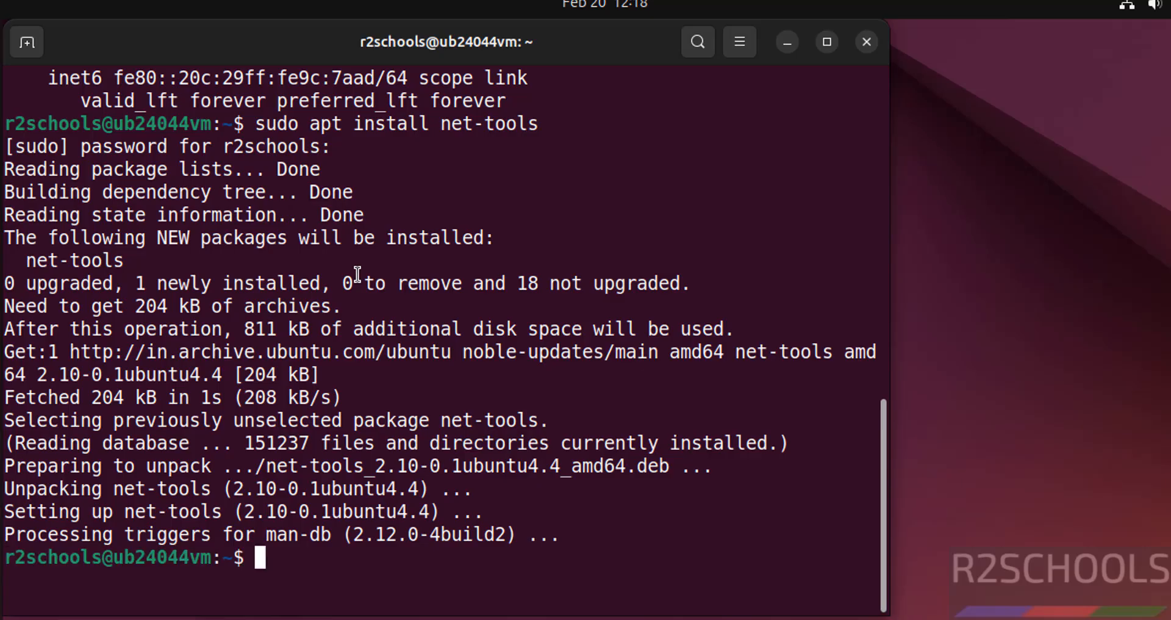
Run ifconfig again to check the network configuration, and clear the terminal
type("ifconfig")
key("Return")
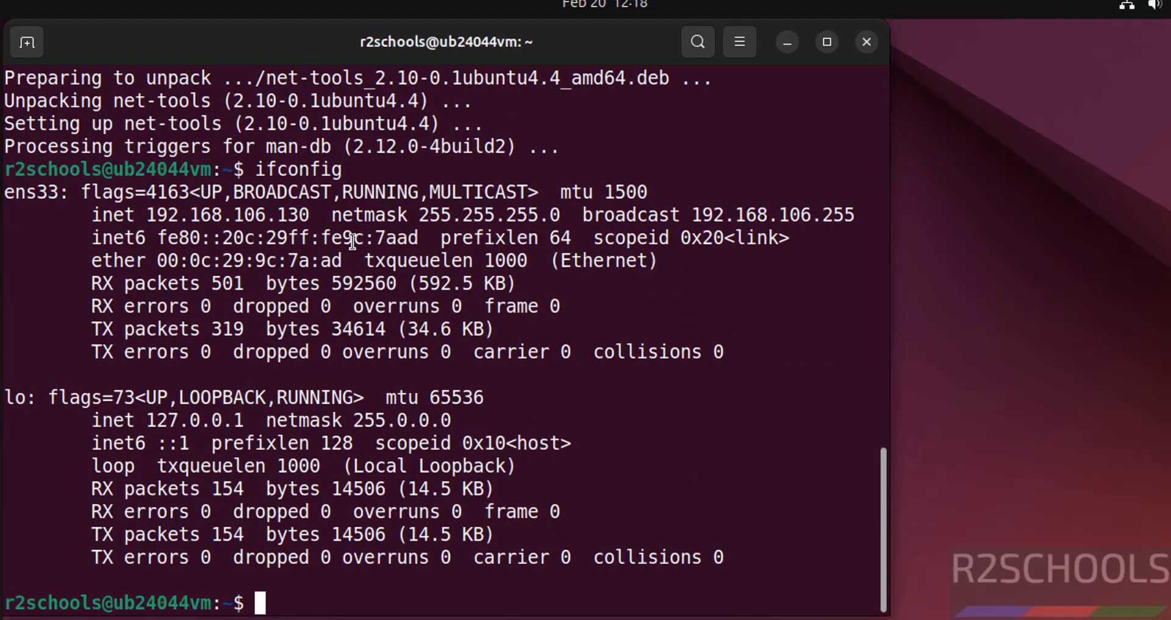
key("ctrl+l")
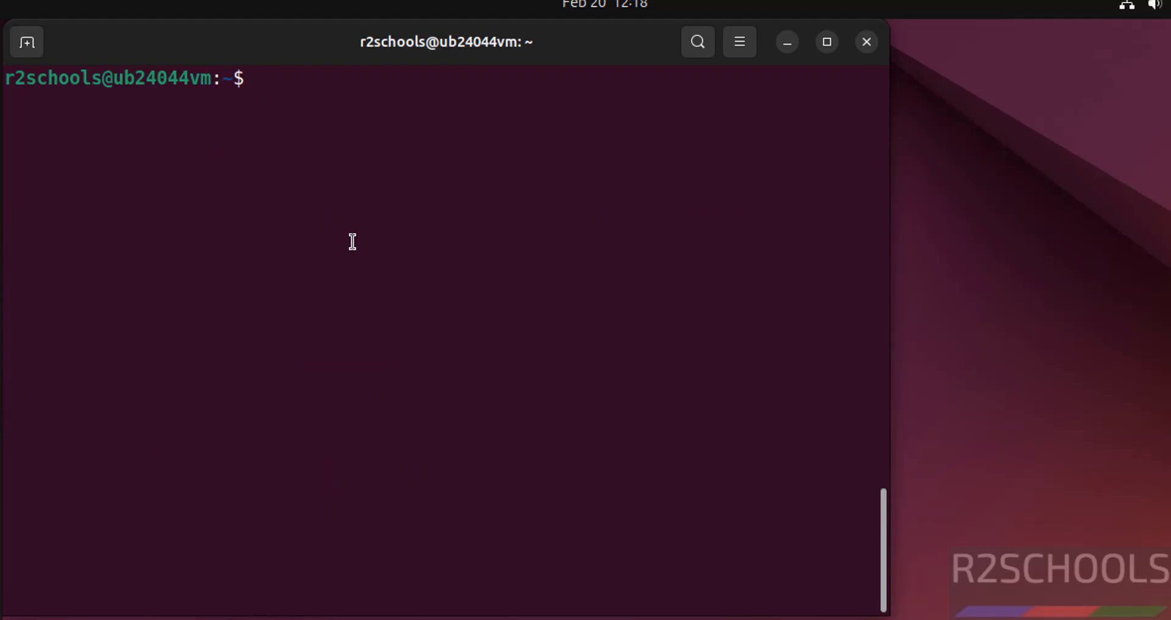
Update the package lists and upgrade all packages with sudo apt update && sudo apt upgrade, answering y to continue
type("sudo apt up")
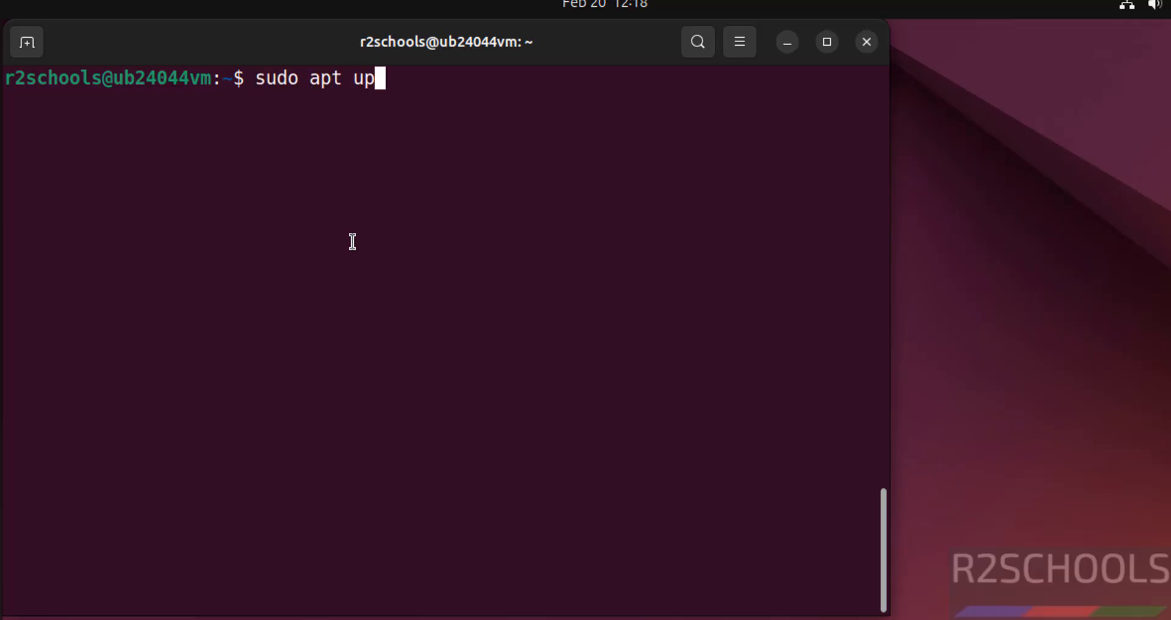
type("date && s")
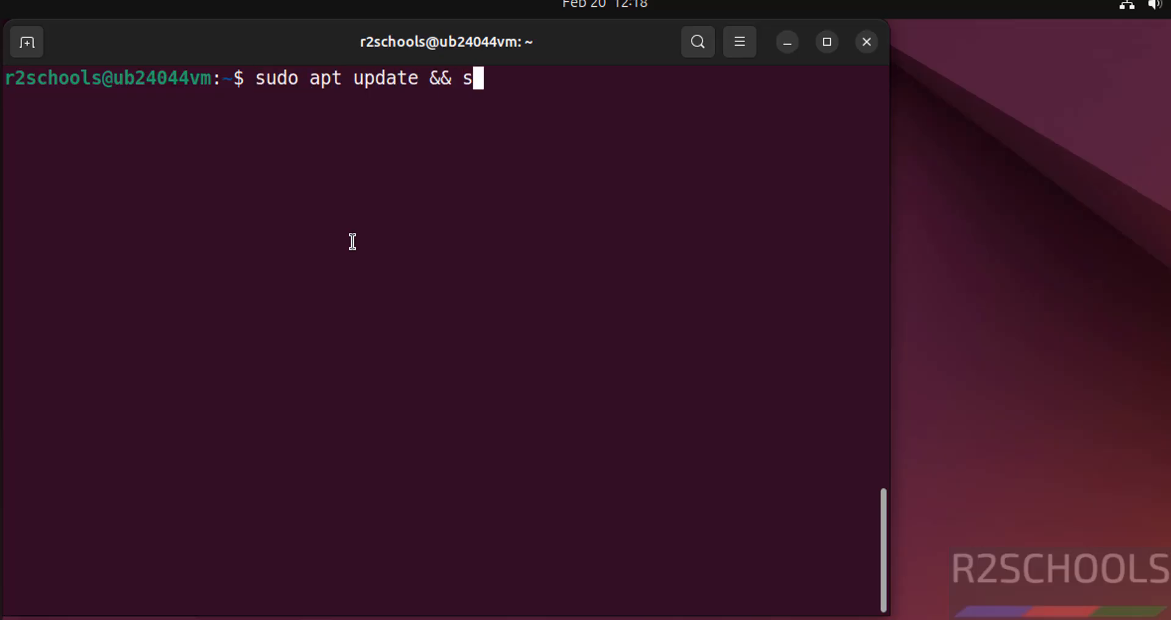
type("udo apt upgr")
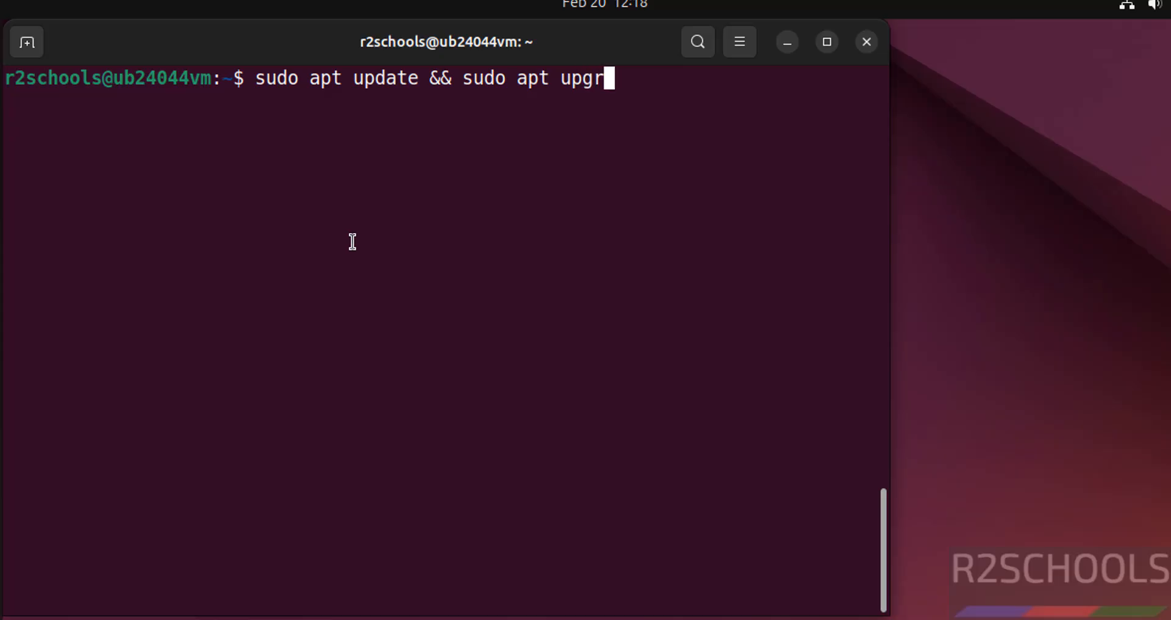
type("ade")
key("Return")
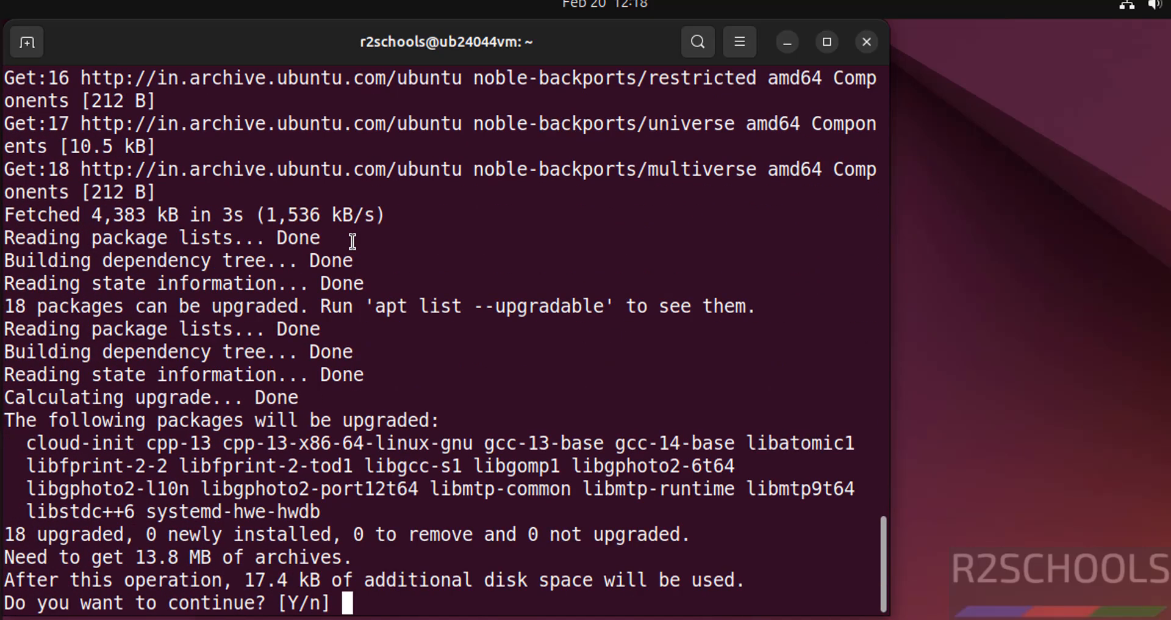
type("y")
key("Return")
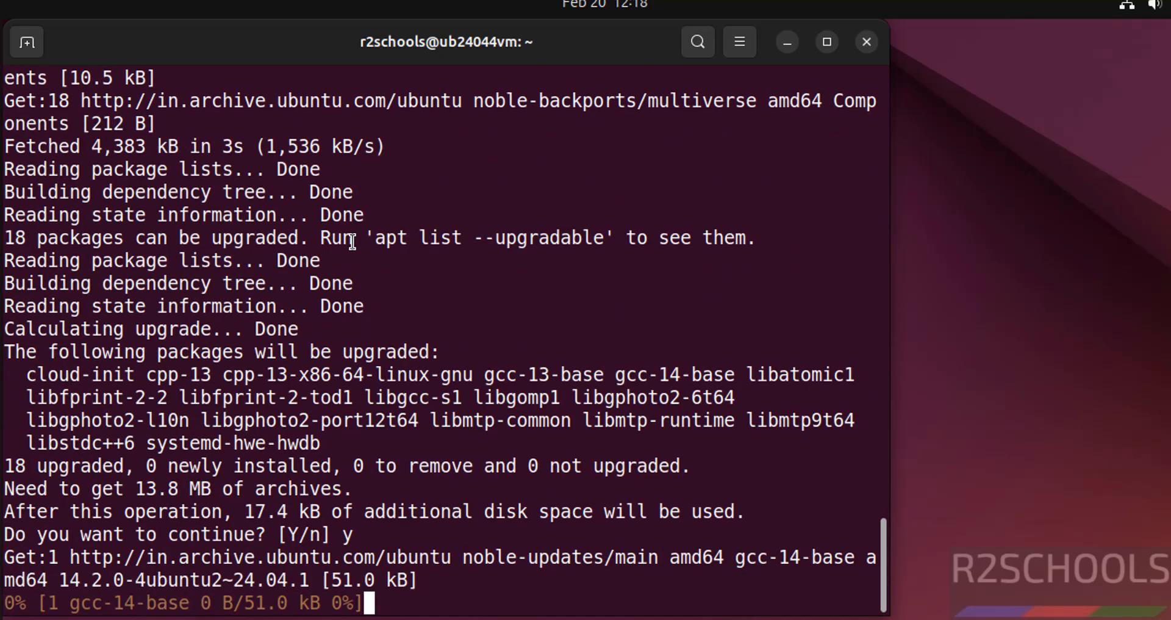